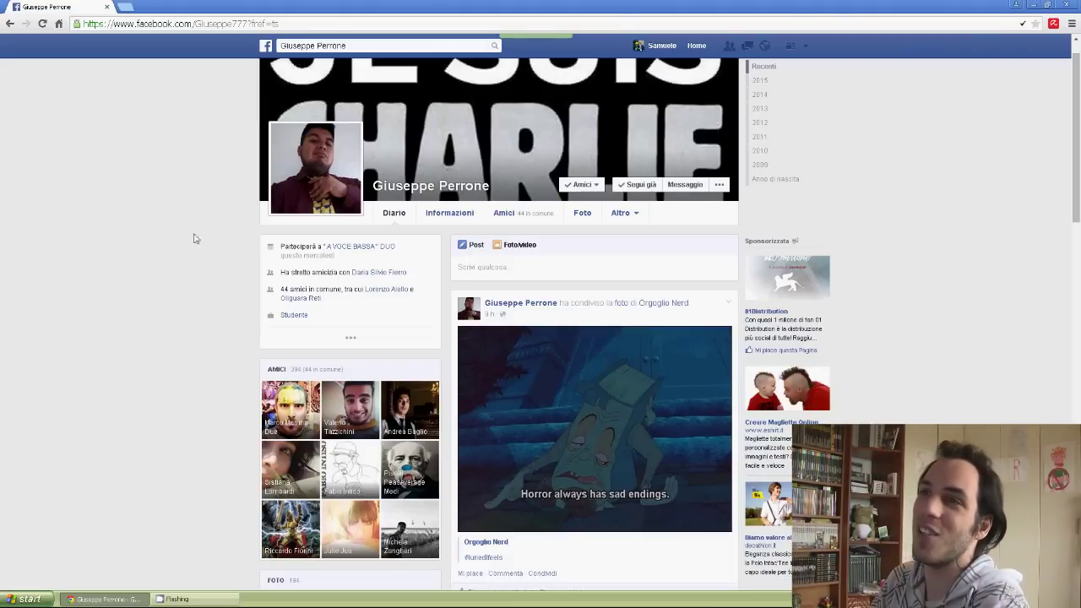
- Page through the friend's profile pictures in the photo viewer, then close it
{"action": "left_click", "coordinate": [329, 183]}
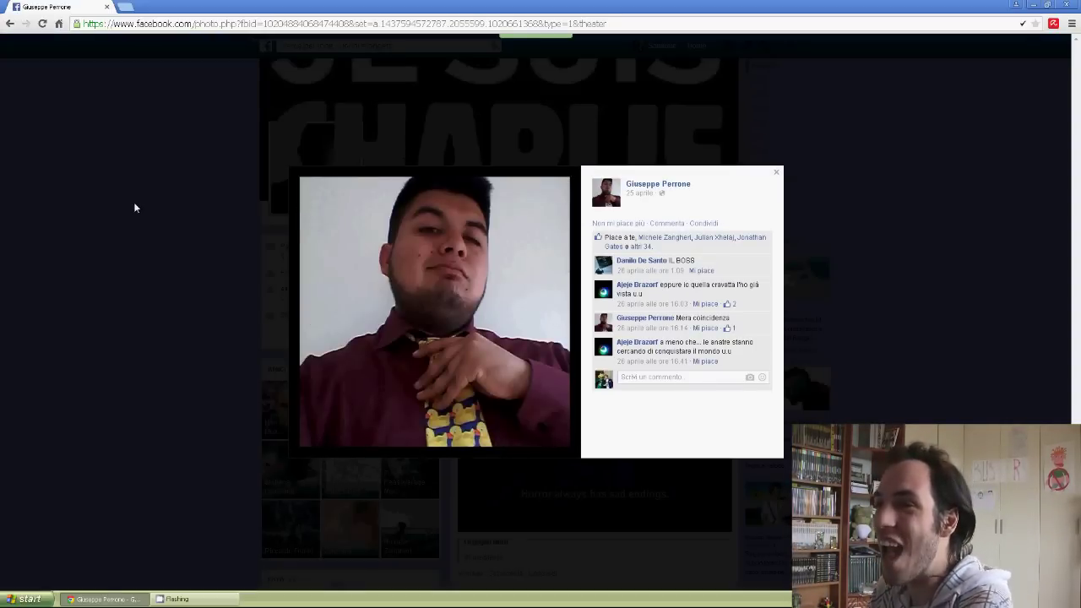
{"action": "mouse_move", "coordinate": [433, 309]}
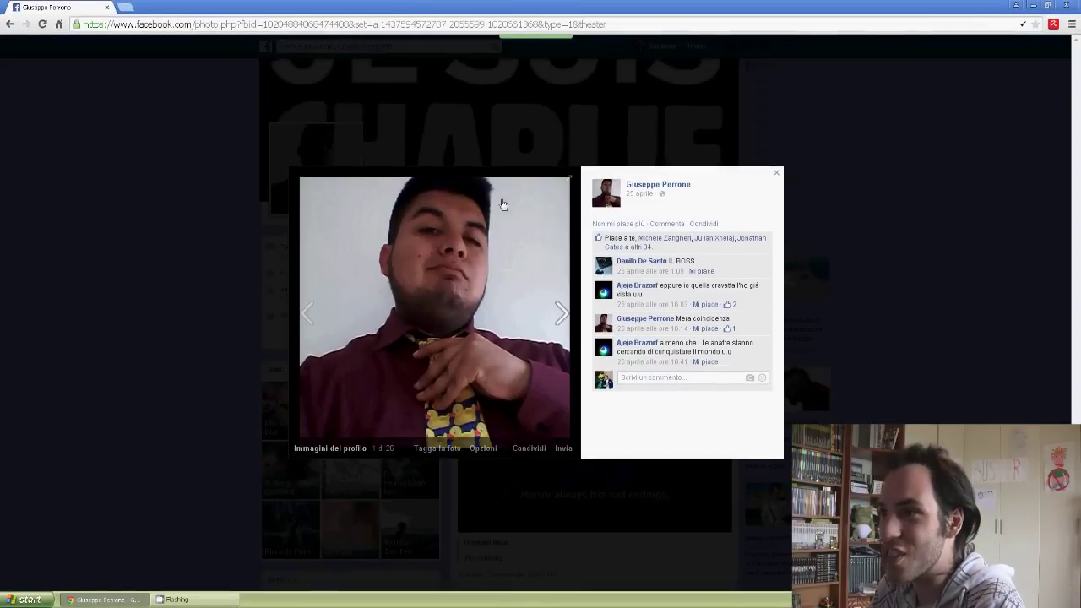
{"action": "left_click", "coordinate": [558, 320]}
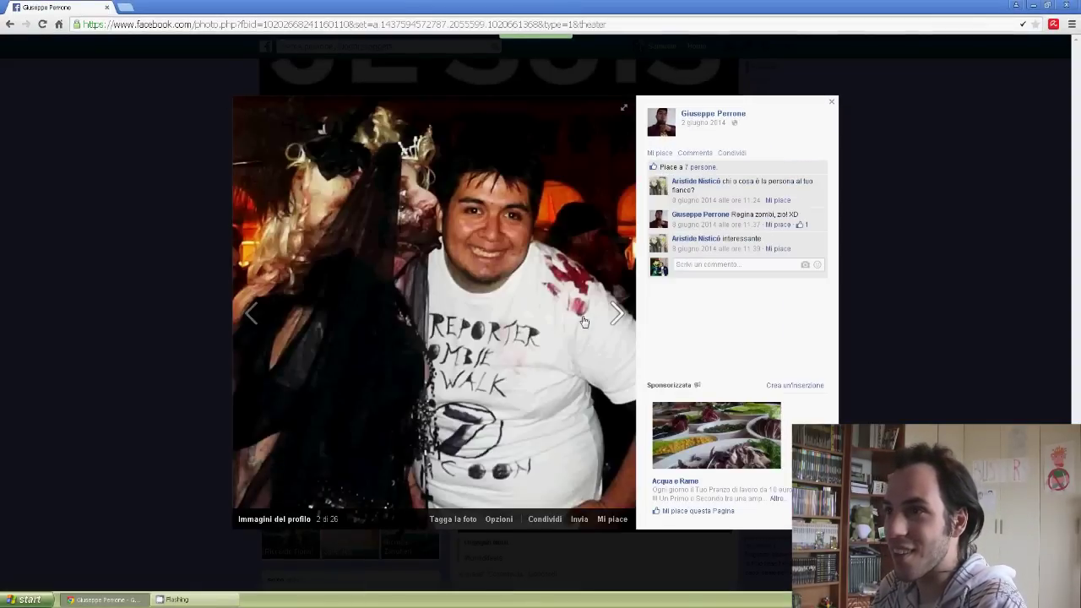
{"action": "left_click", "coordinate": [620, 317]}
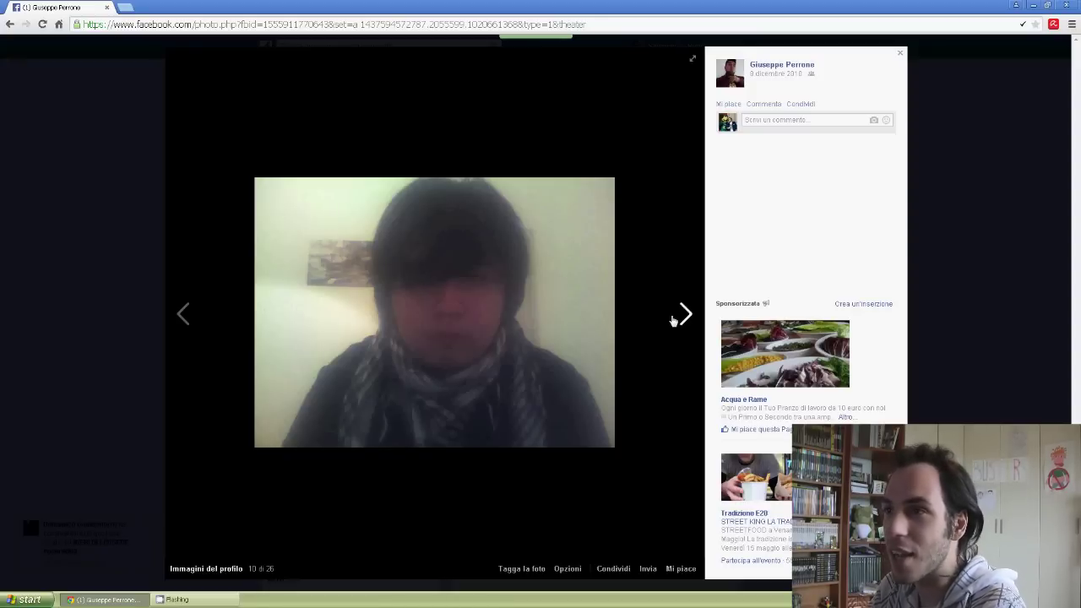
{"action": "key", "text": "Escape"}
- Scroll down the photo grid and view two photos, including the group shot on the steps
{"action": "scroll", "coordinate": [545, 356], "scroll_direction": "down", "scroll_amount": 2}
{"action": "scroll", "coordinate": [545, 356], "scroll_direction": "down", "scroll_amount": 1}
{"action": "scroll", "coordinate": [545, 356], "scroll_direction": "down", "scroll_amount": 1}
{"action": "scroll", "coordinate": [544, 356], "scroll_direction": "down", "scroll_amount": 1}
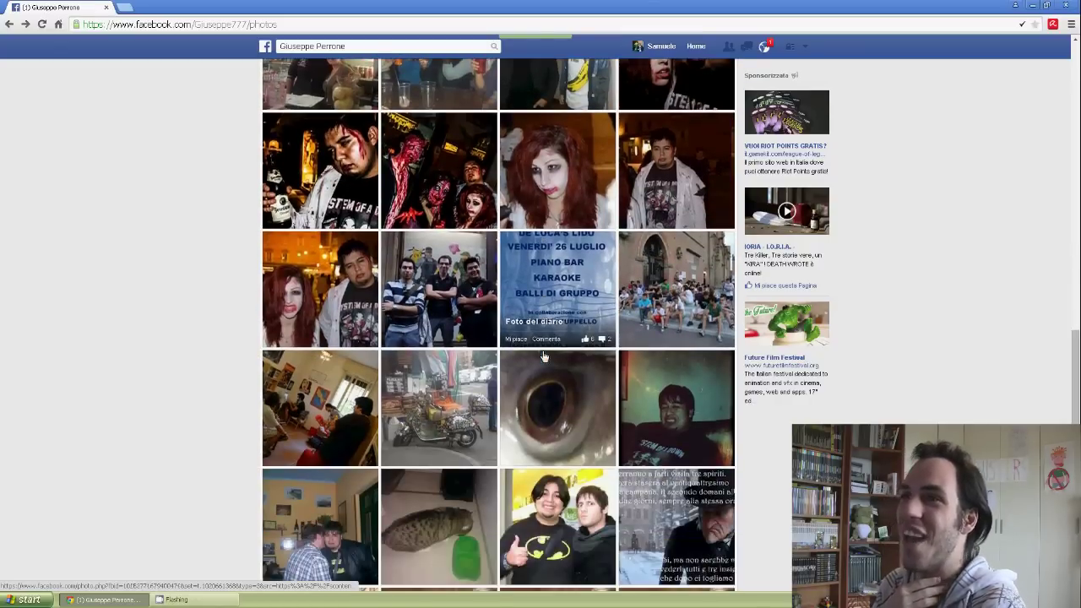
{"action": "left_click", "coordinate": [426, 276]}
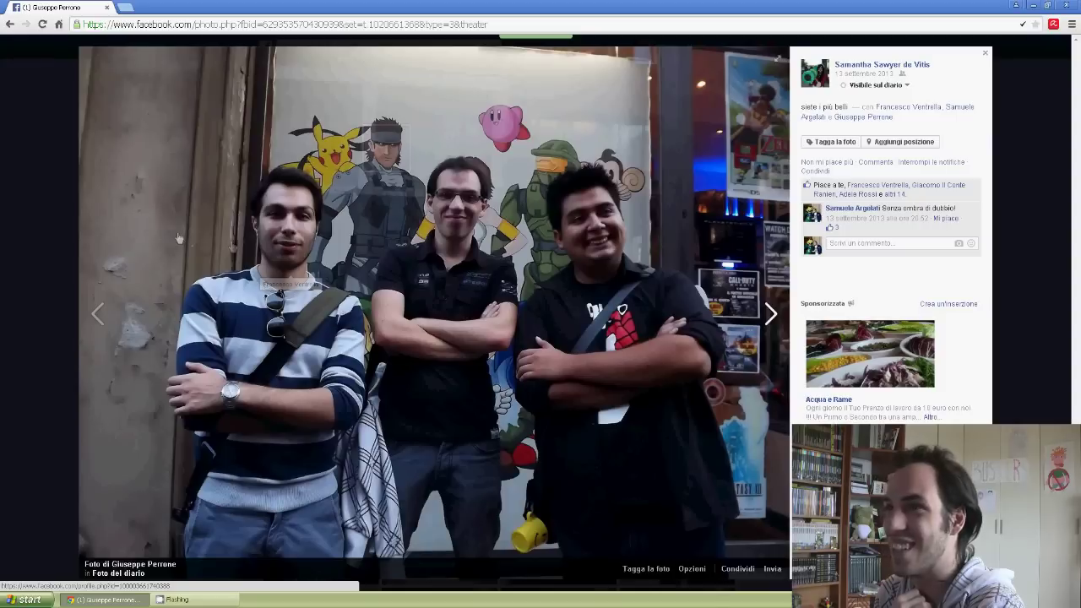
{"action": "left_click", "coordinate": [985, 55]}
{"action": "mouse_move", "coordinate": [558, 289]}
{"action": "left_click", "coordinate": [681, 285]}
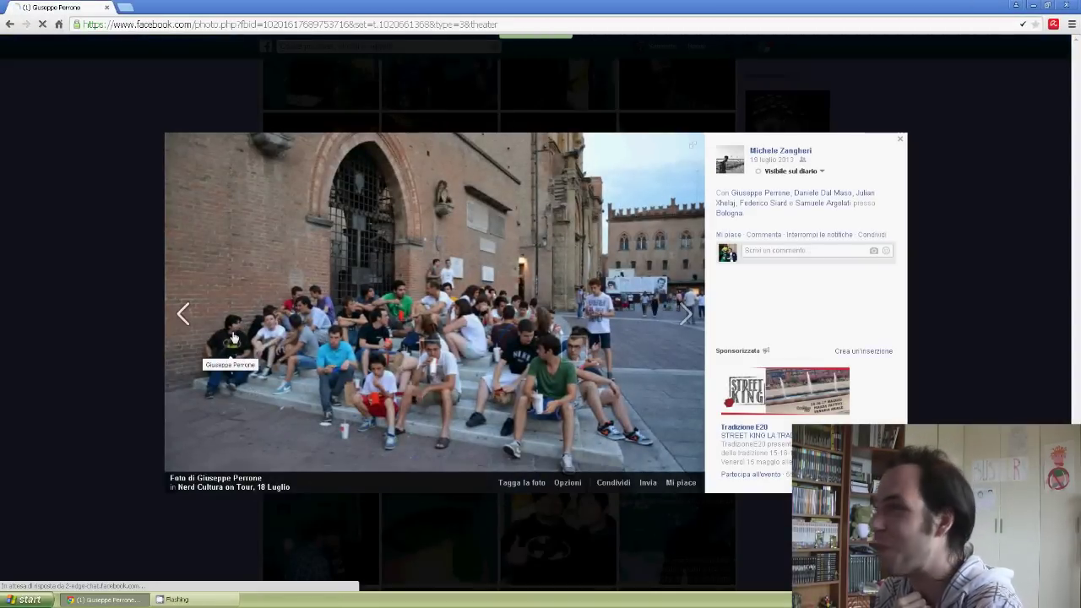
{"action": "key", "text": "Escape"}
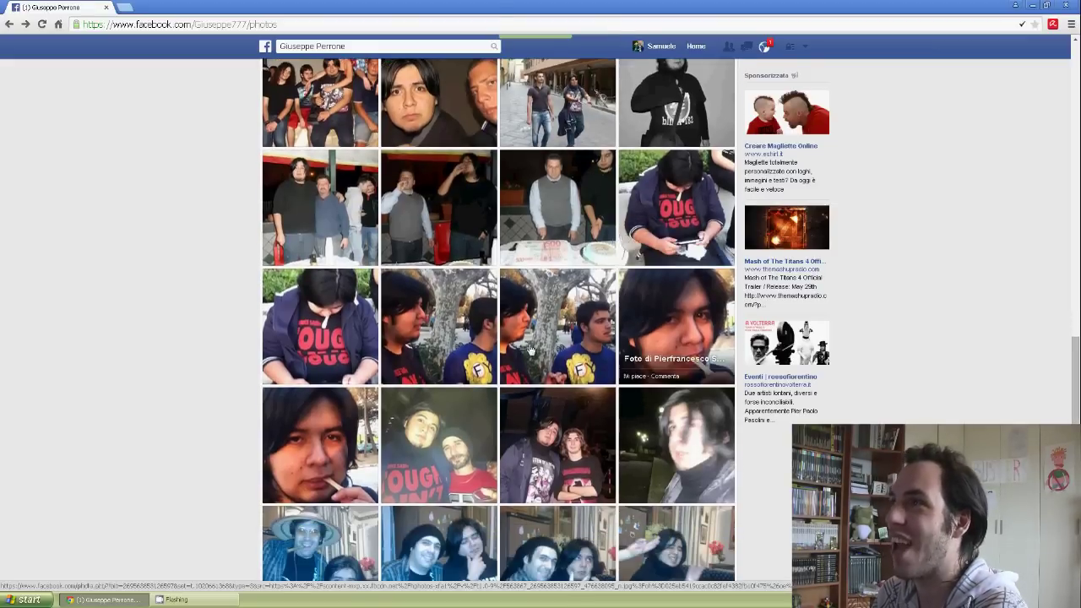
- View a close-up photo of the friend, then scroll back up to his profile picture
{"action": "left_click", "coordinate": [298, 443]}
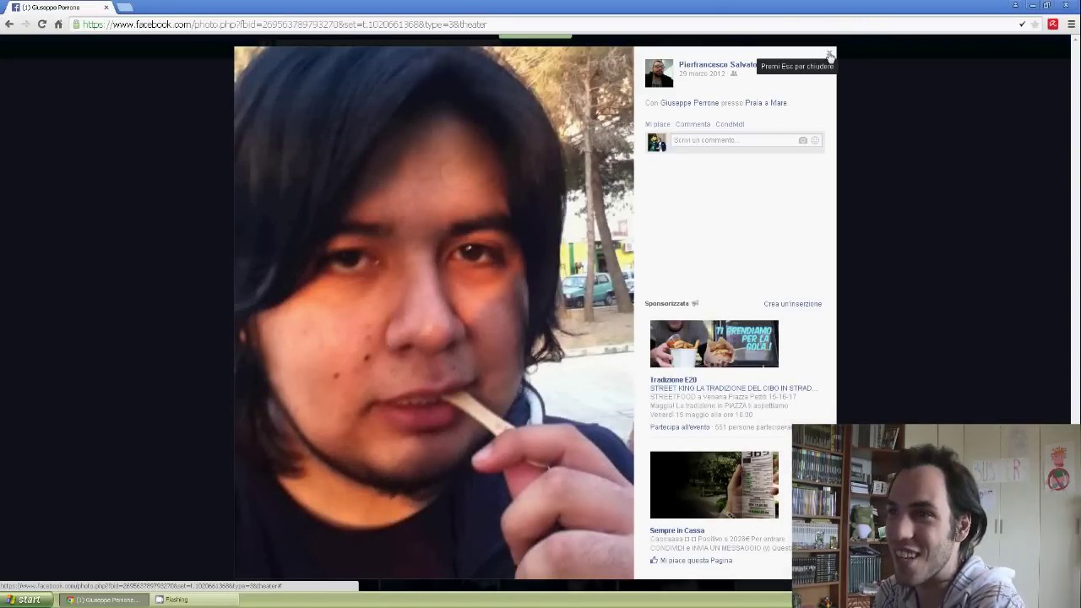
{"action": "left_click", "coordinate": [830, 56]}
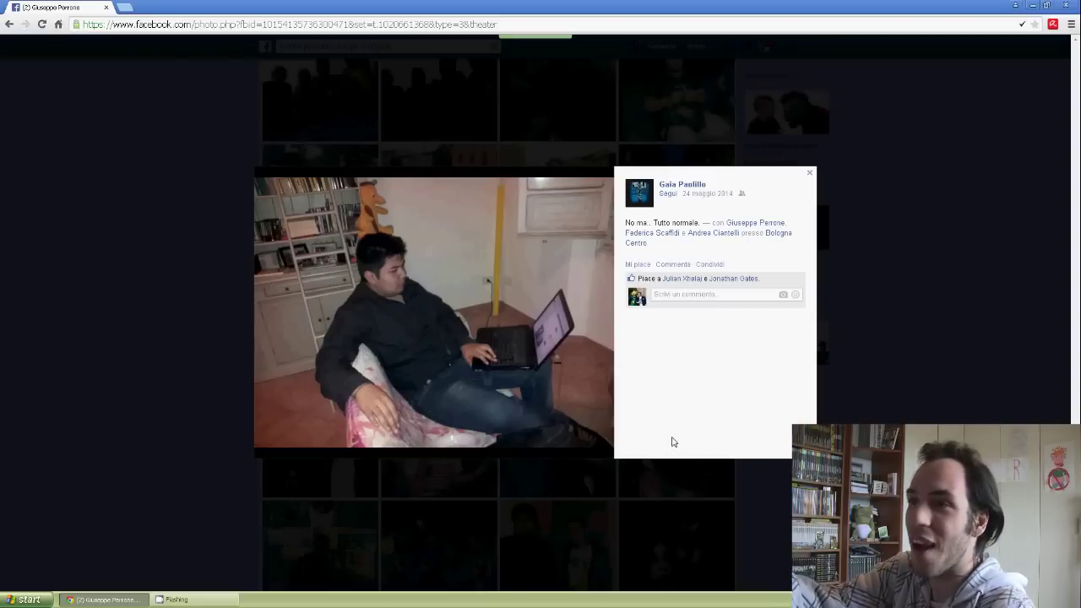
{"action": "key", "text": "Escape"}
{"action": "scroll", "coordinate": [606, 312], "scroll_direction": "up", "scroll_amount": 3}
{"action": "scroll", "coordinate": [606, 311], "scroll_direction": "up", "scroll_amount": 1}
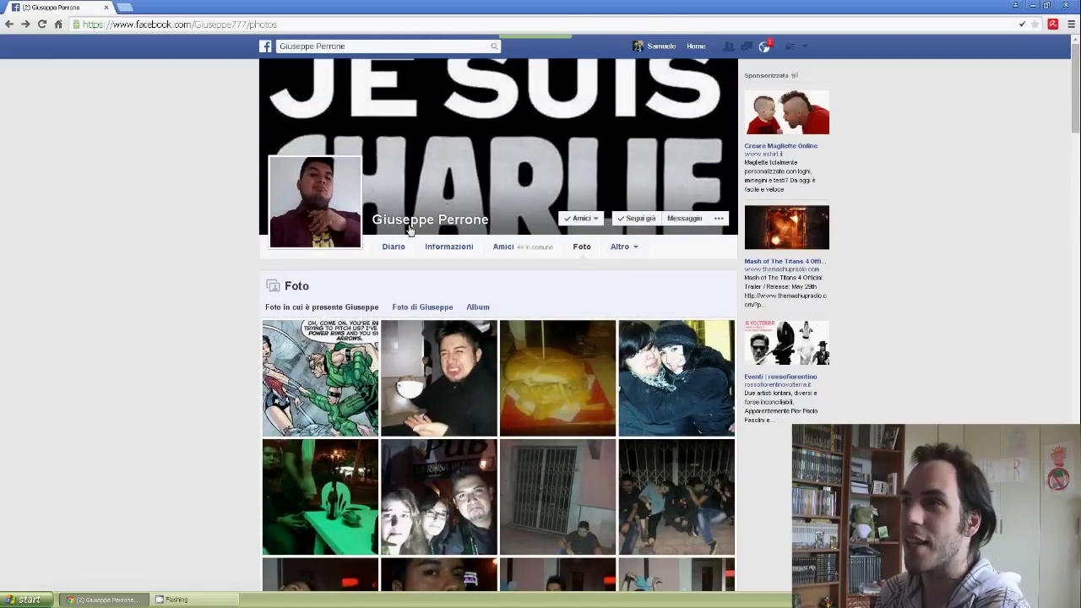
{"action": "left_click", "coordinate": [313, 197]}
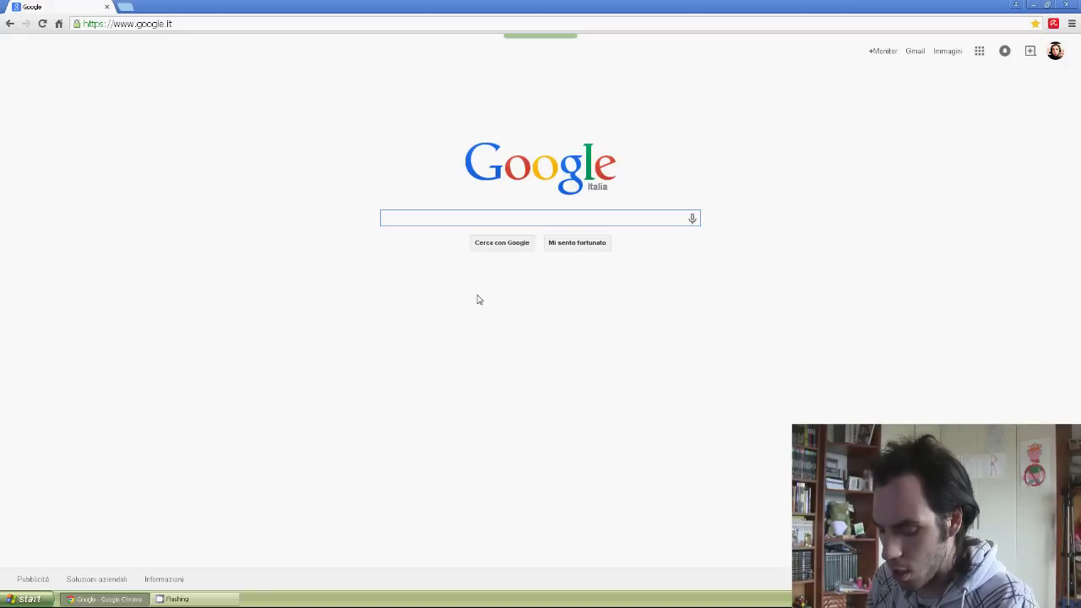
- Search images for 'jurassic park logo' and preview the blank red-circle template
{"action": "type", "text": "jurassic park log"}
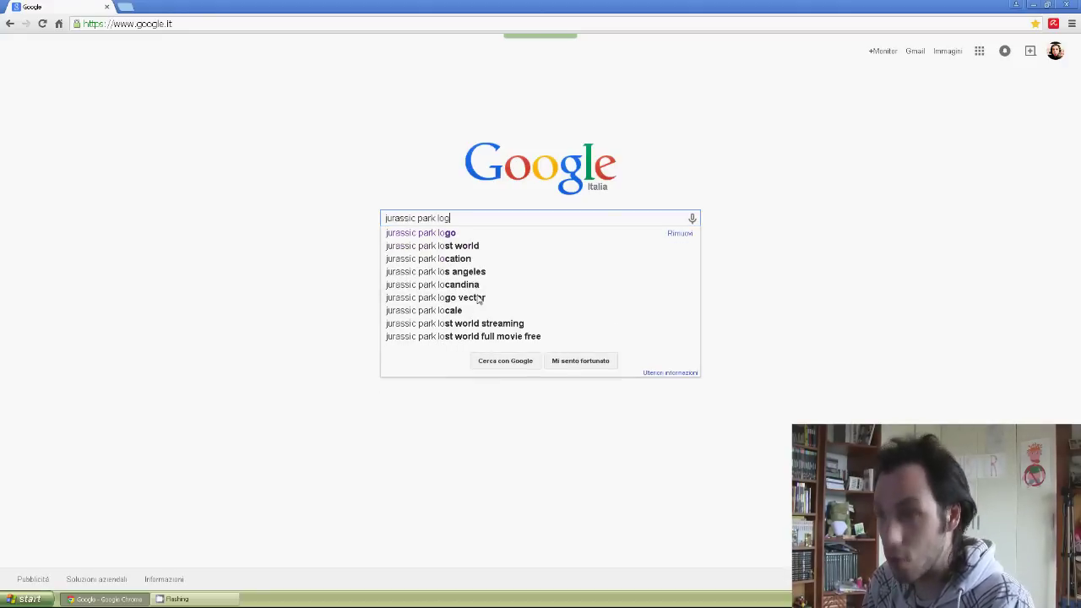
{"action": "type", "text": "o"}
{"action": "key", "text": "Return"}
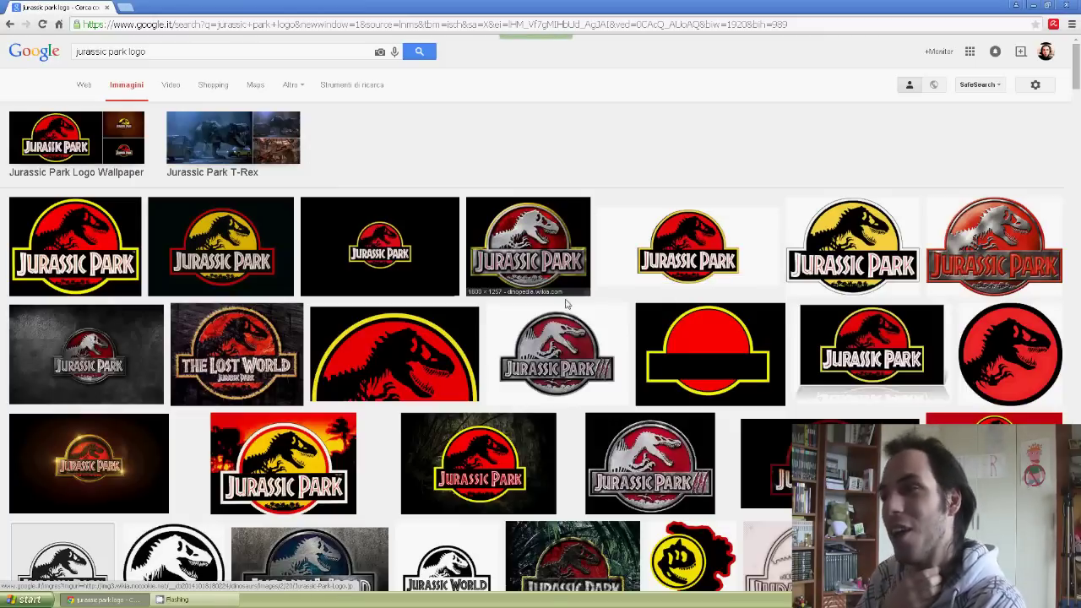
{"action": "left_click", "coordinate": [675, 351]}
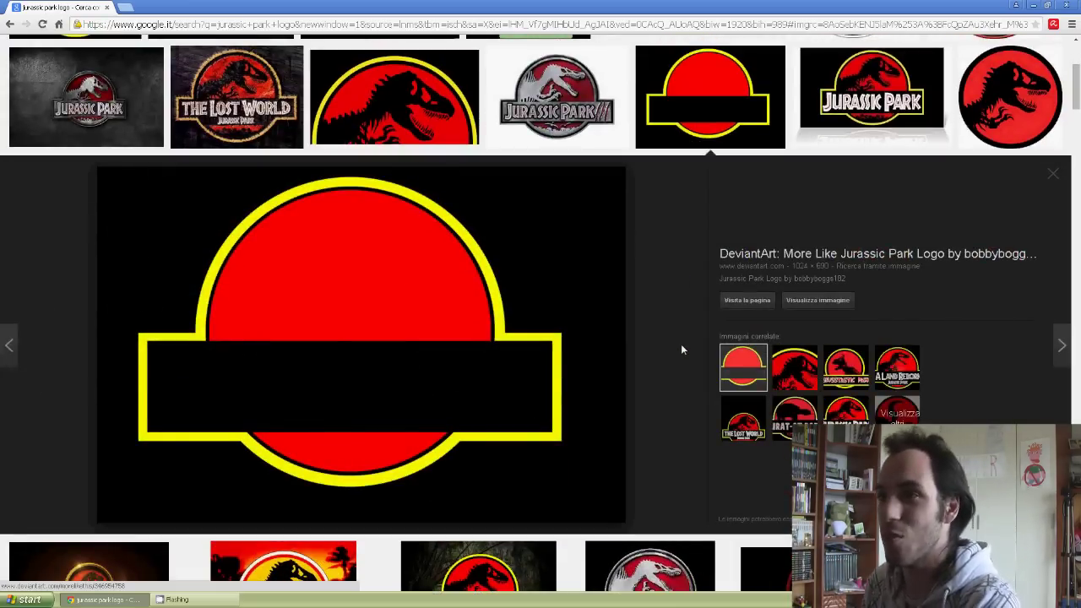
{"action": "key", "text": "alt+Left"}
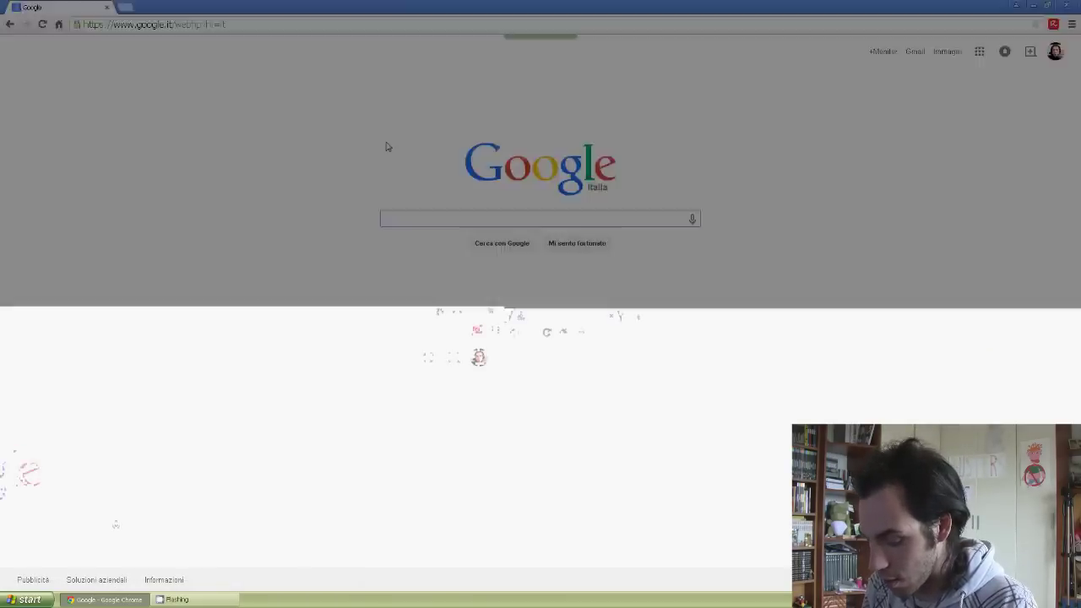
- Search images for 'coniglietta playboy 2014' and preview the red-haired bunny photo
{"action": "type", "text": "con"}
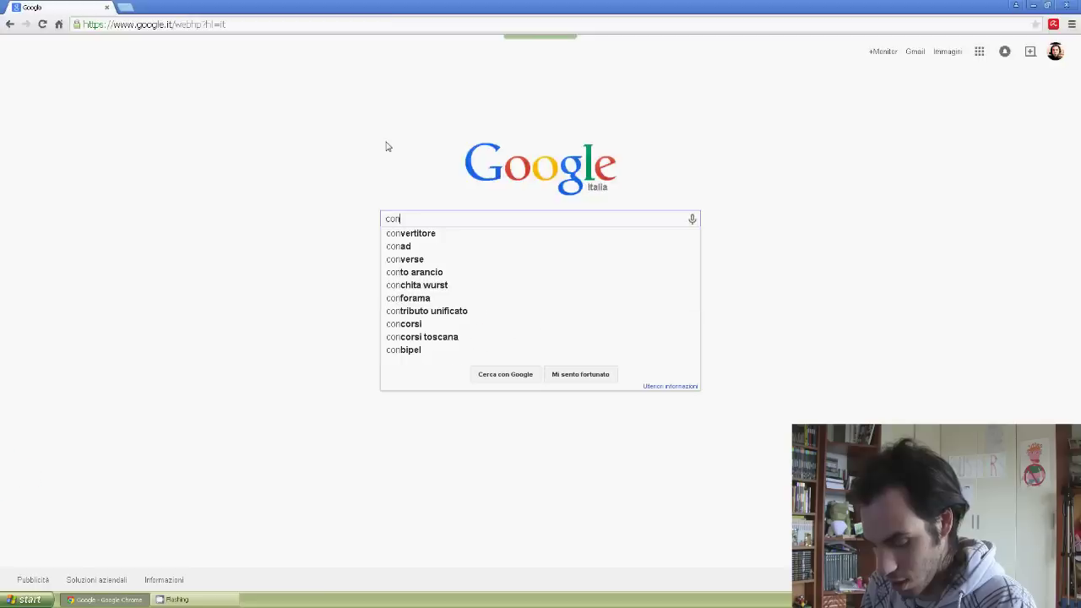
{"action": "type", "text": "iglietta playboy 2014"}
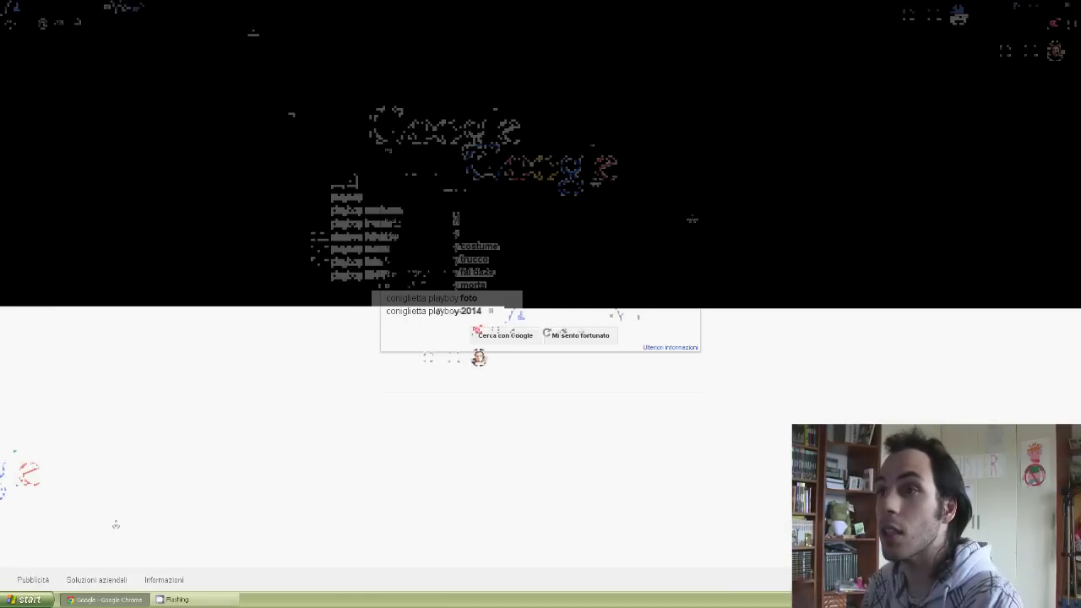
{"action": "left_click", "coordinate": [124, 93]}
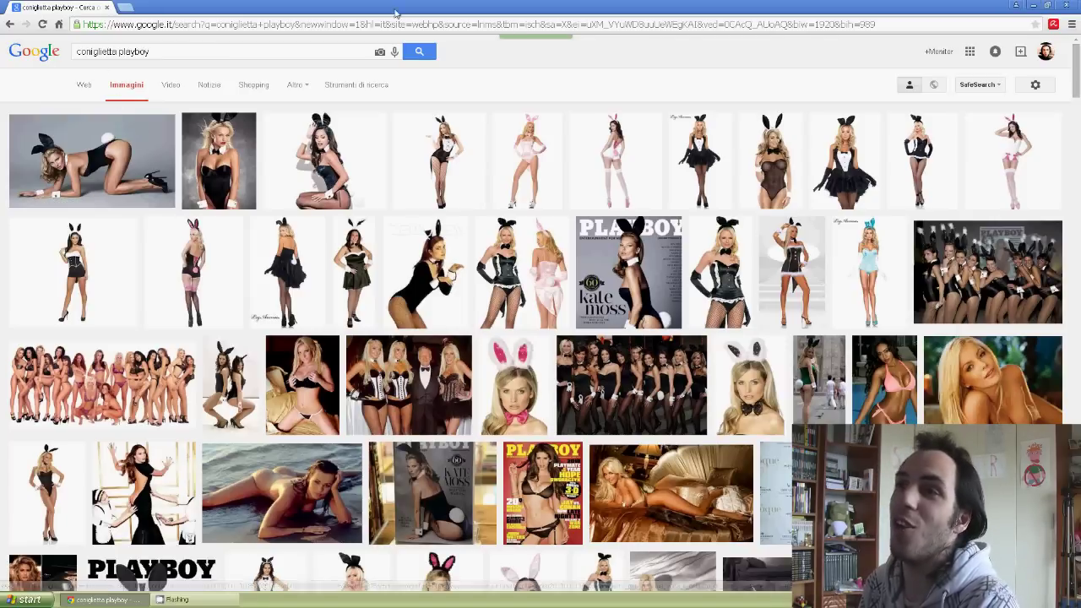
{"action": "left_click", "coordinate": [424, 276]}
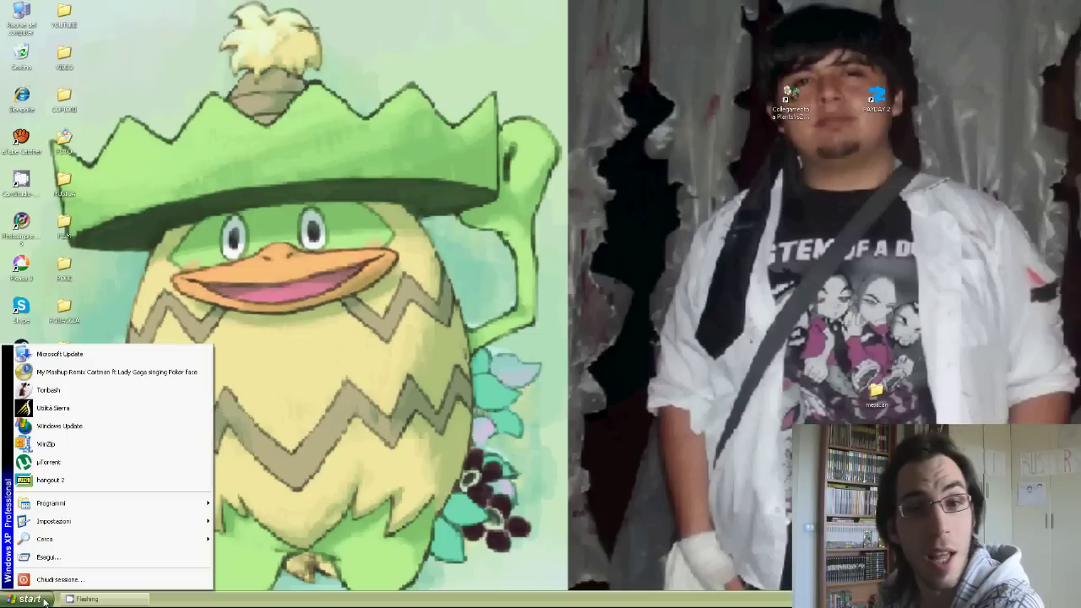
- Launch Photoshop CS6 and drag the blank Jurassic Park logo in from the mexican folder
{"action": "mouse_move", "coordinate": [51, 503]}
{"action": "left_click", "coordinate": [249, 511]}
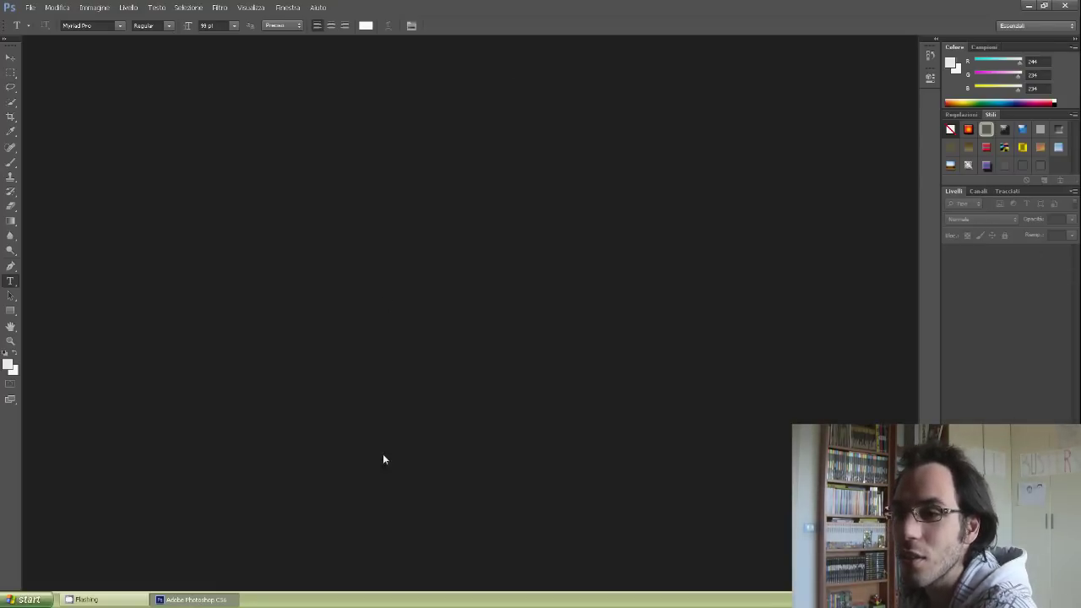
{"action": "left_click", "coordinate": [191, 599]}
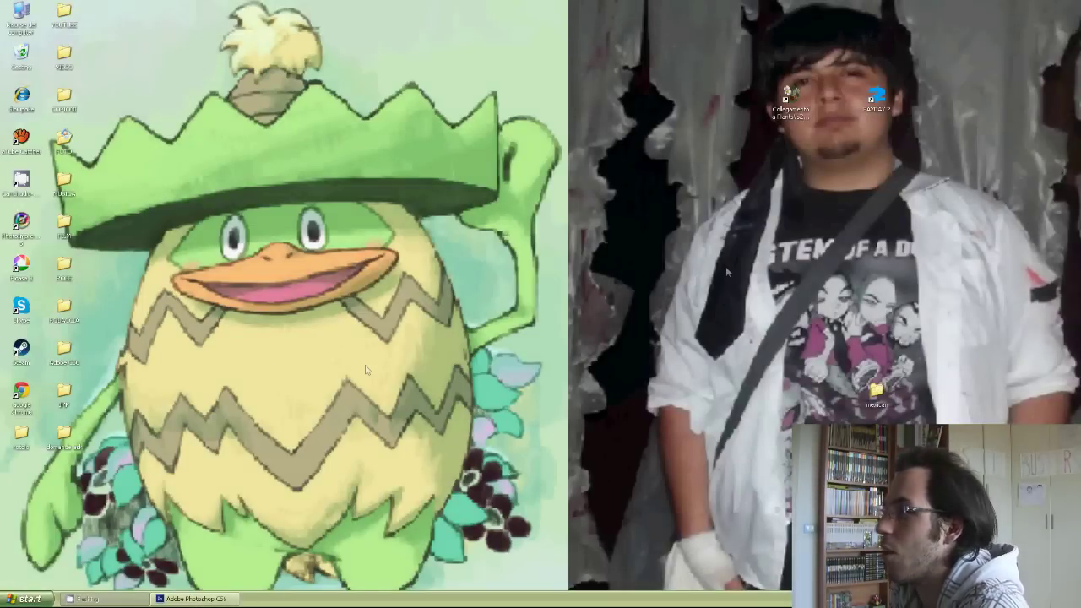
{"action": "double_click", "coordinate": [875, 391]}
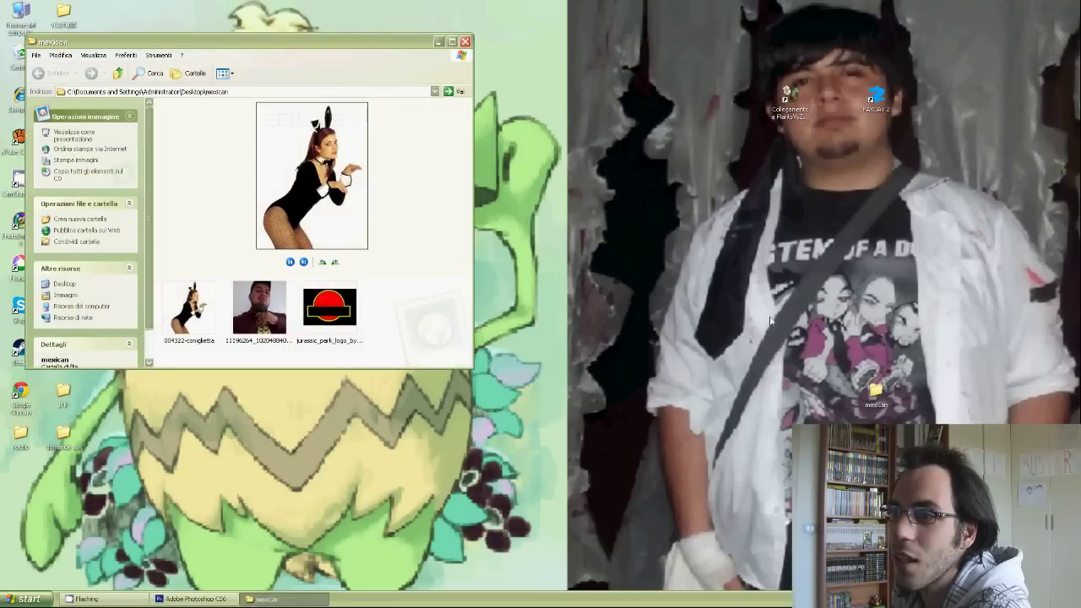
{"action": "left_click_drag", "start_coordinate": [344, 311], "coordinate": [218, 599]}
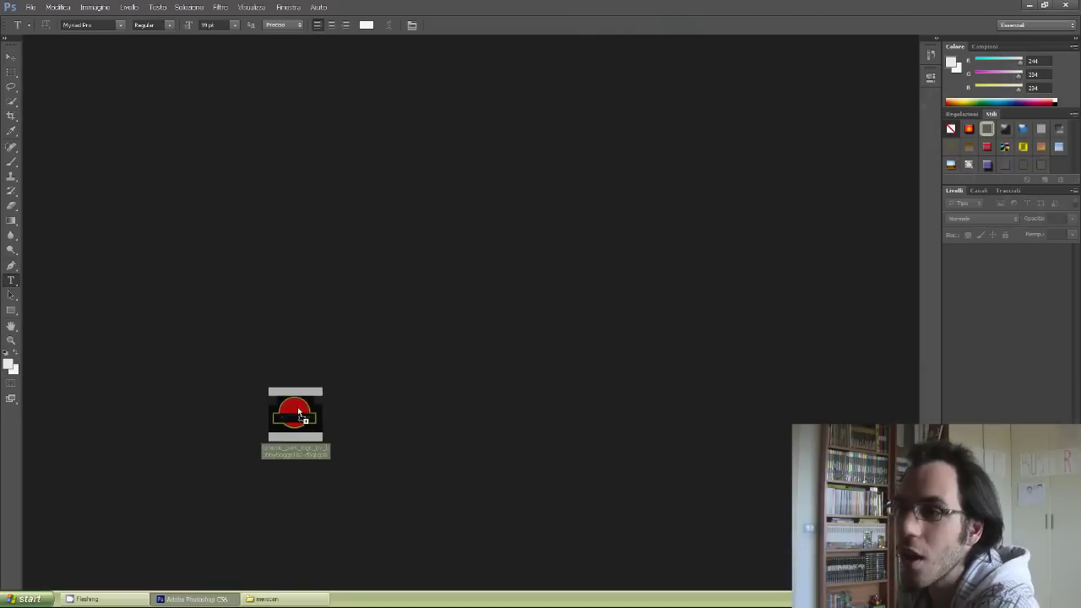
{"action": "left_click_drag", "start_coordinate": [218, 599], "coordinate": [333, 366]}
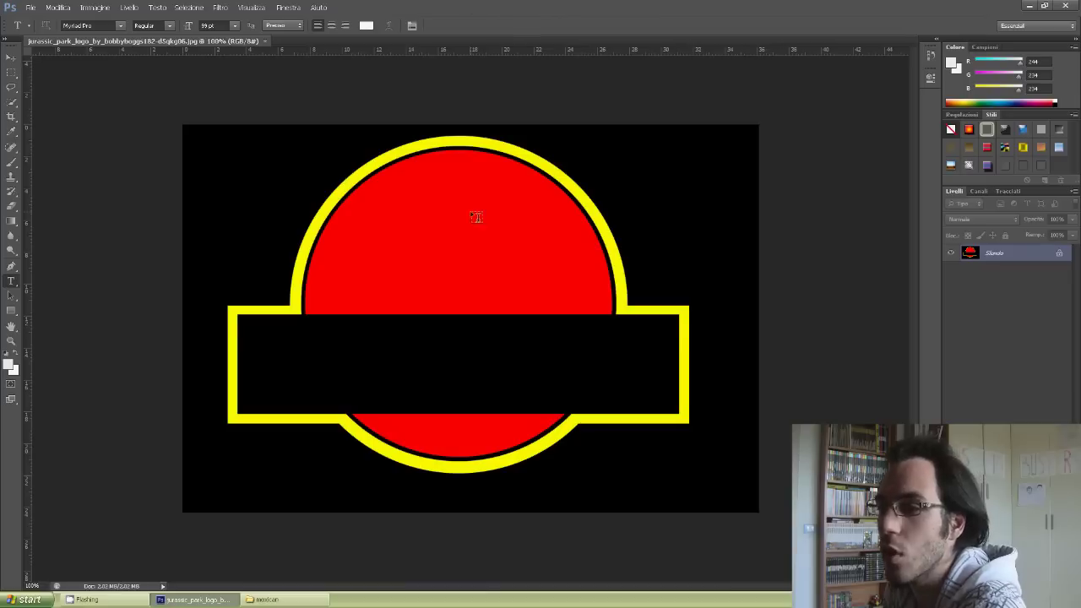
{"action": "left_click", "coordinate": [287, 603]}
- Place the bunny photo on the logo, scaled up and tilted about 26 degrees over the red circle
{"action": "mouse_move", "coordinate": [193, 319]}
{"action": "left_mouse_down"}
{"action": "mouse_move", "coordinate": [209, 389]}
{"action": "mouse_move", "coordinate": [384, 390]}
{"action": "mouse_move", "coordinate": [400, 361]}
{"action": "left_mouse_up"}
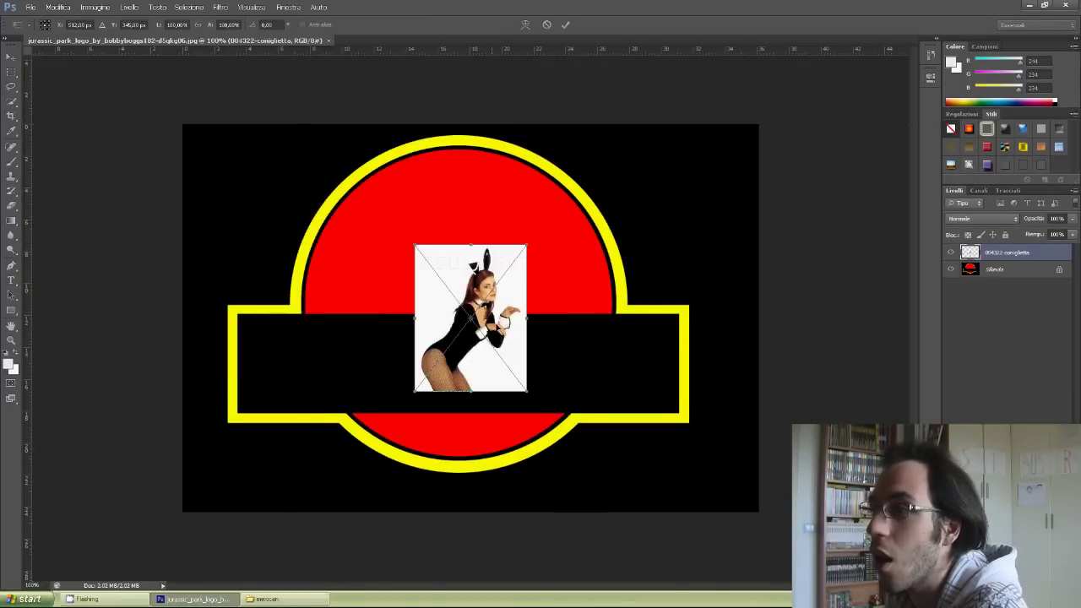
{"action": "left_click_drag", "start_coordinate": [406, 252], "coordinate": [447, 232]}
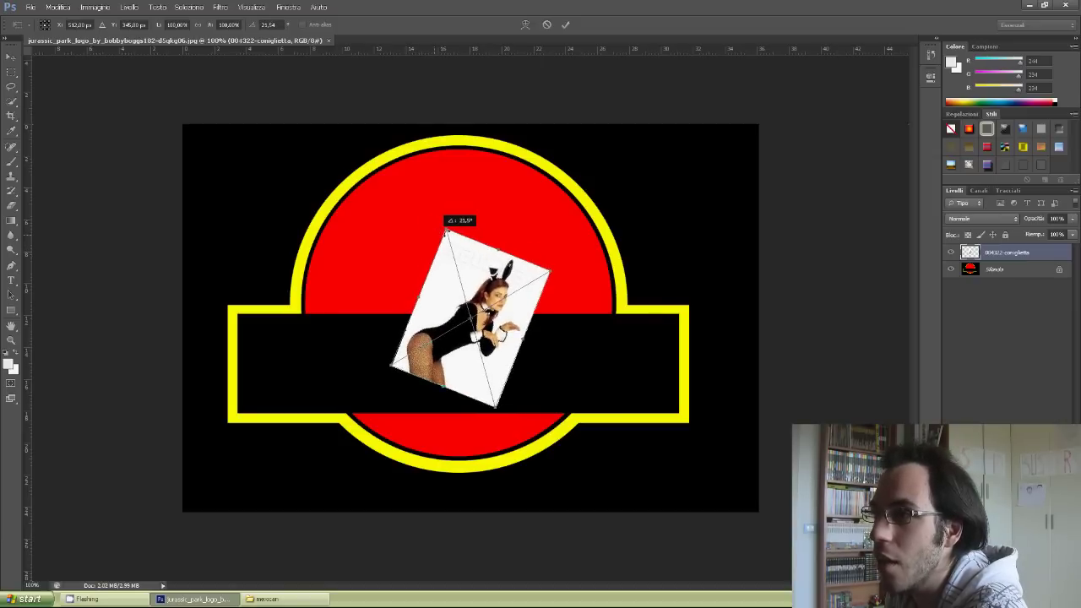
{"action": "mouse_move", "coordinate": [448, 232]}
{"action": "left_mouse_down"}
{"action": "mouse_move", "coordinate": [447, 179]}
{"action": "mouse_move", "coordinate": [360, 133]}
{"action": "left_mouse_up"}
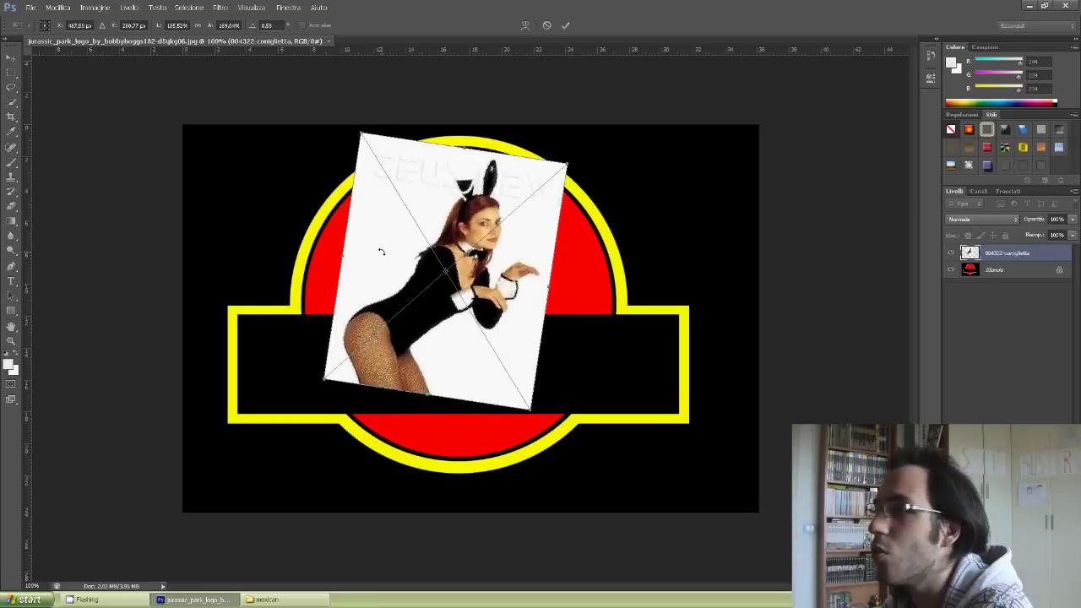
- Try Dissolvi, Scurisci, Moltiplica, Colore più scuro and Colore schermo blending on the photo layer
{"action": "left_click", "coordinate": [980, 219]}
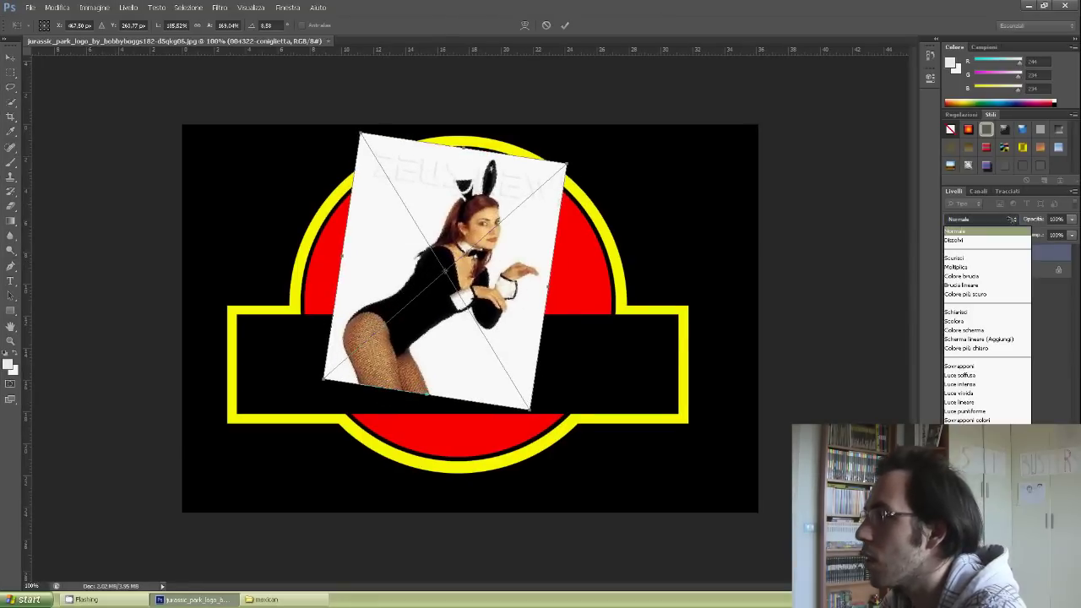
{"action": "left_click", "coordinate": [984, 239]}
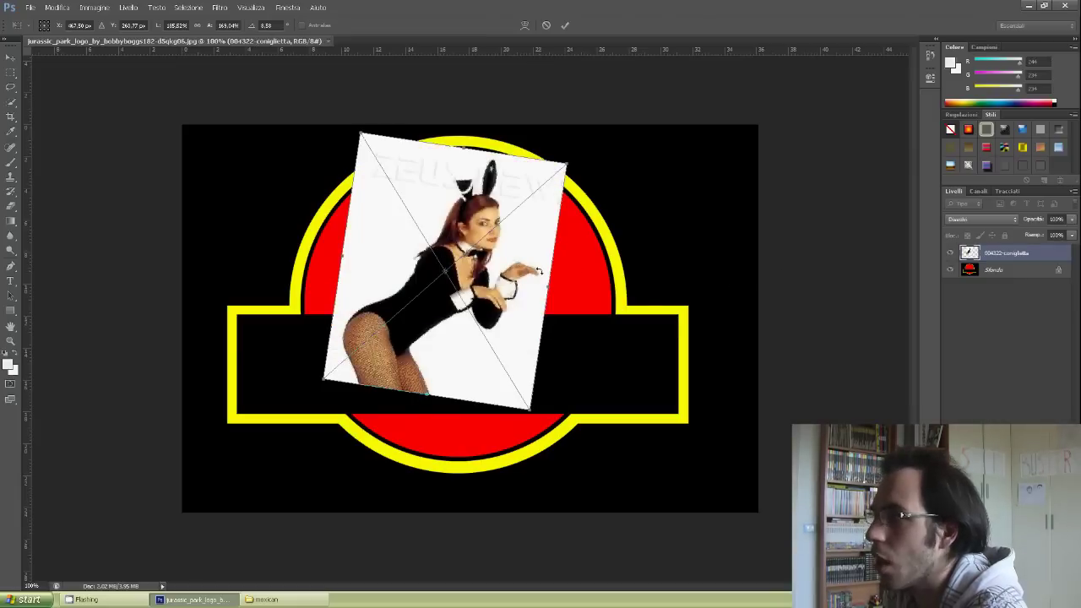
{"action": "left_click", "coordinate": [1011, 219]}
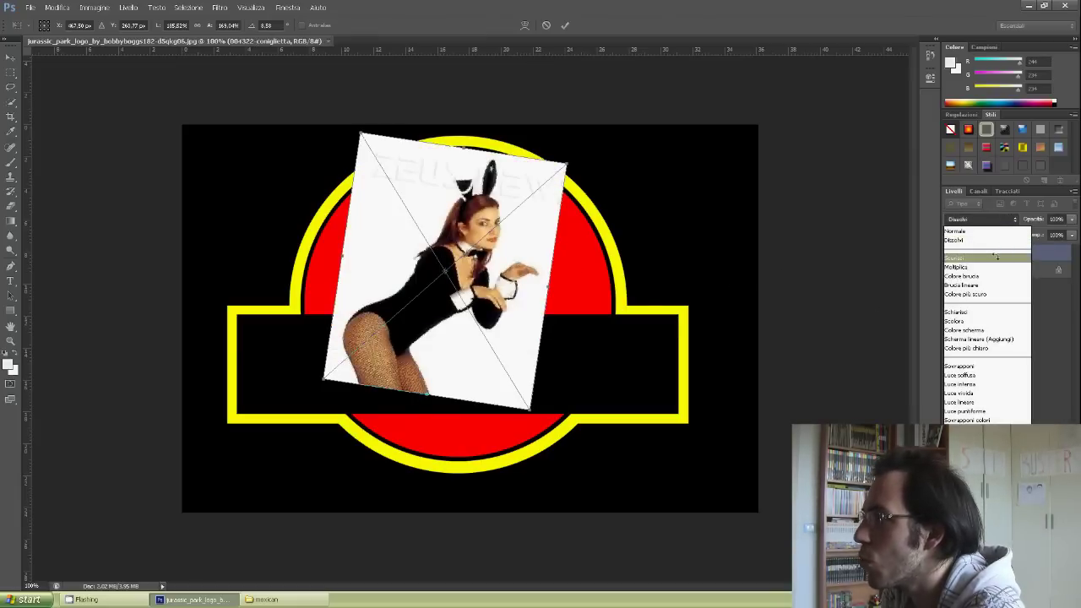
{"action": "left_click", "coordinate": [1008, 257]}
{"action": "left_click", "coordinate": [1014, 219]}
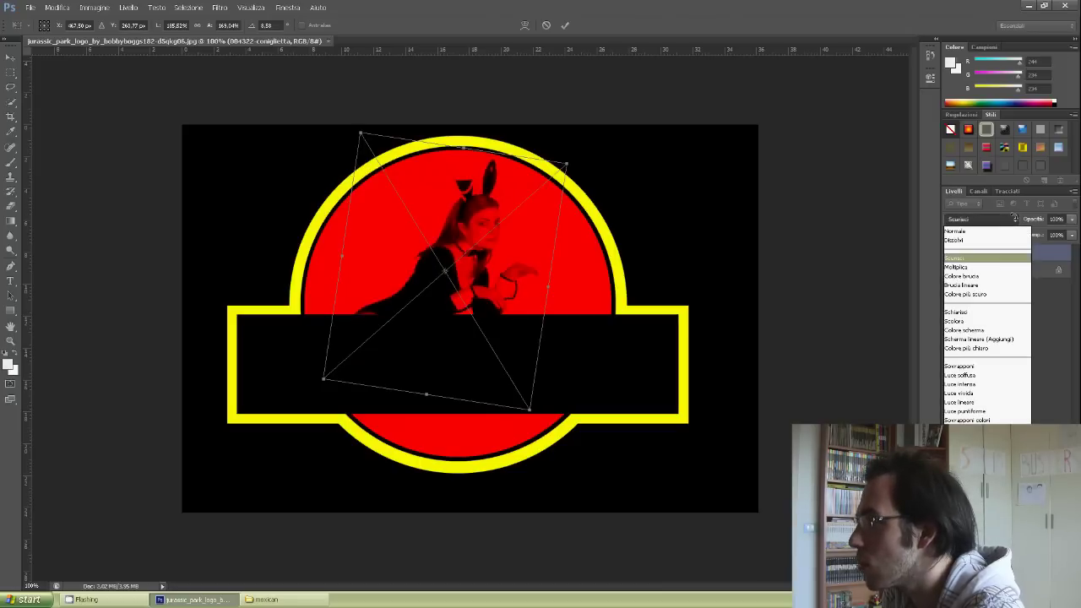
{"action": "left_click", "coordinate": [986, 261]}
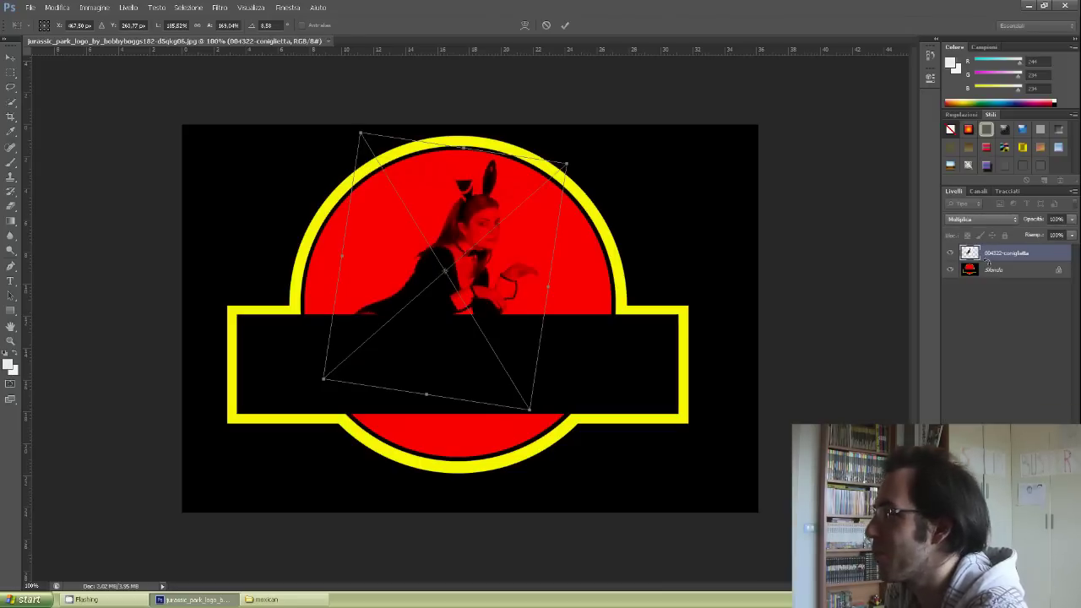
{"action": "left_click", "coordinate": [1012, 219]}
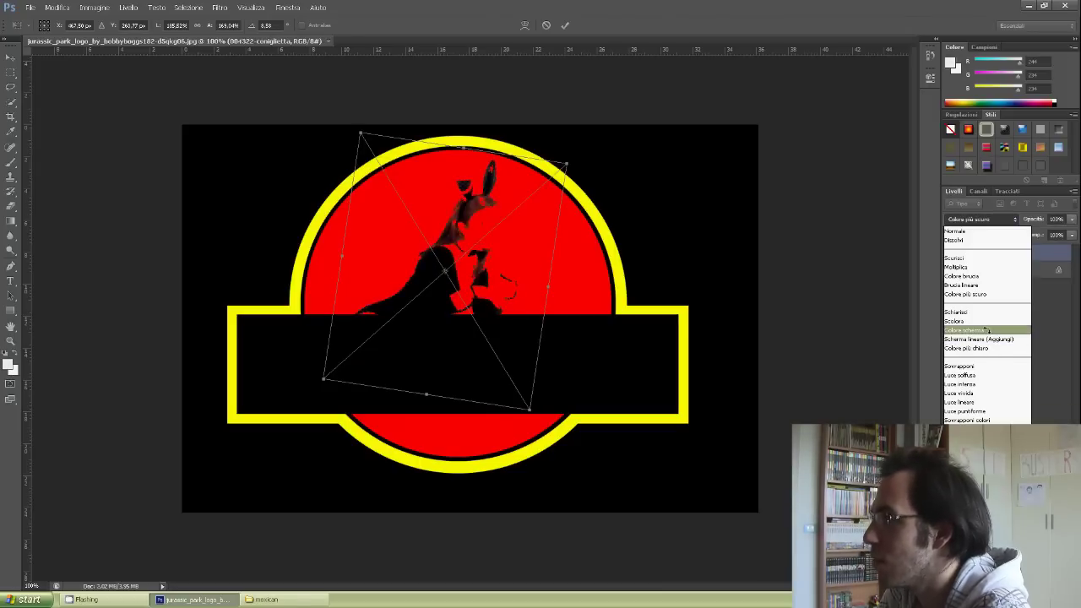
{"action": "left_click", "coordinate": [985, 330]}
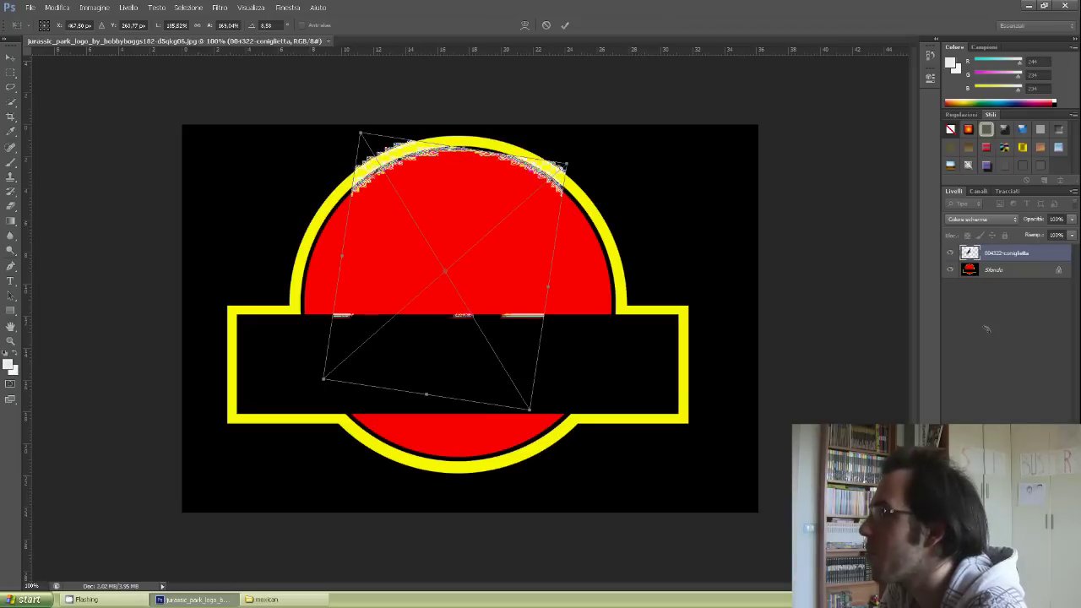
{"action": "left_click", "coordinate": [1012, 219]}
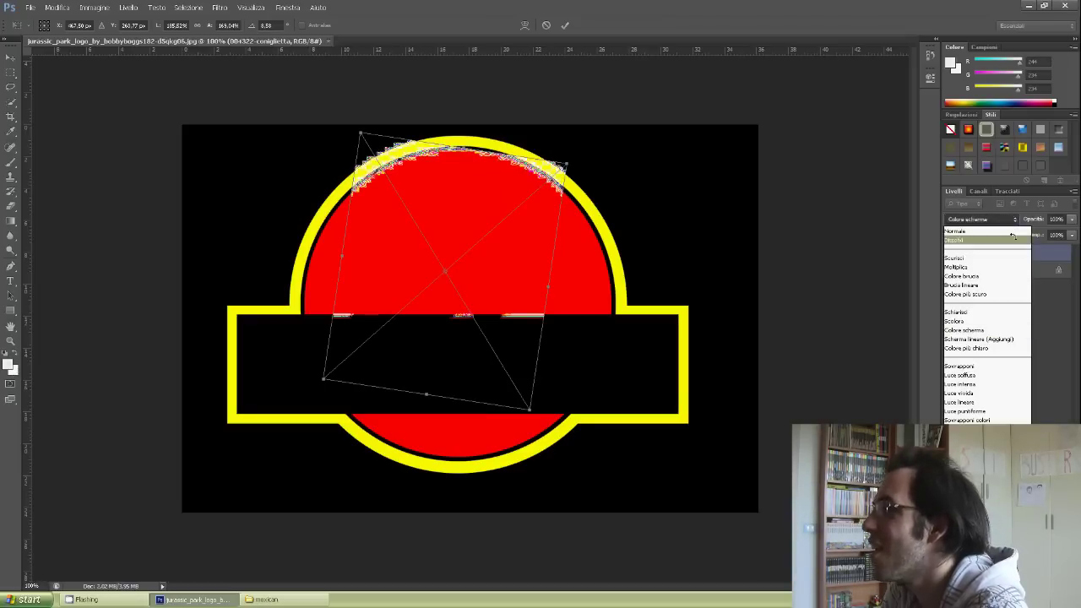
{"action": "key", "text": "Escape"}
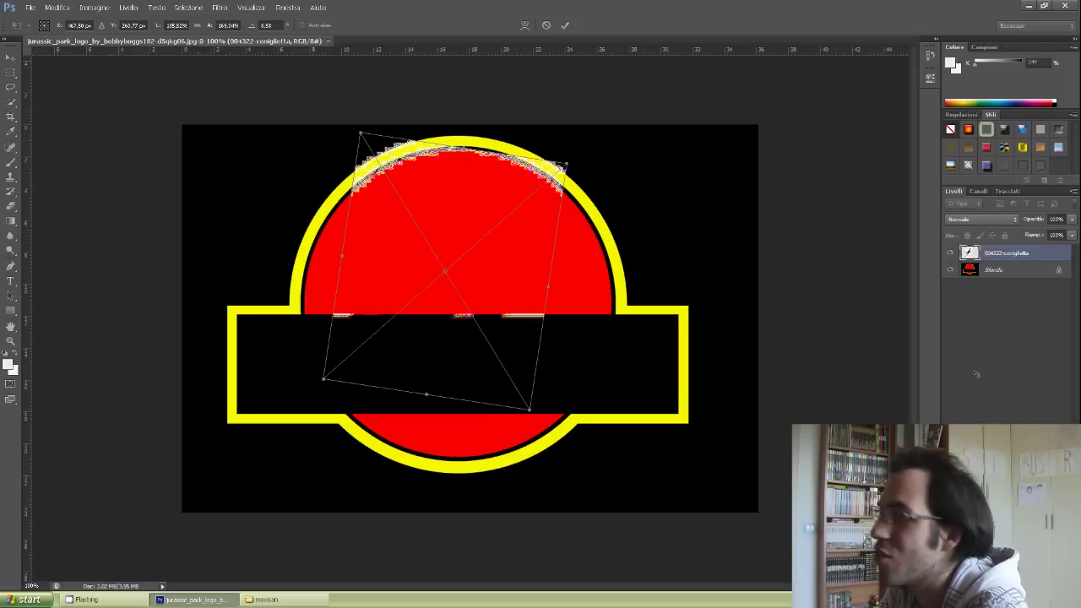
{"action": "key", "text": "Escape"}
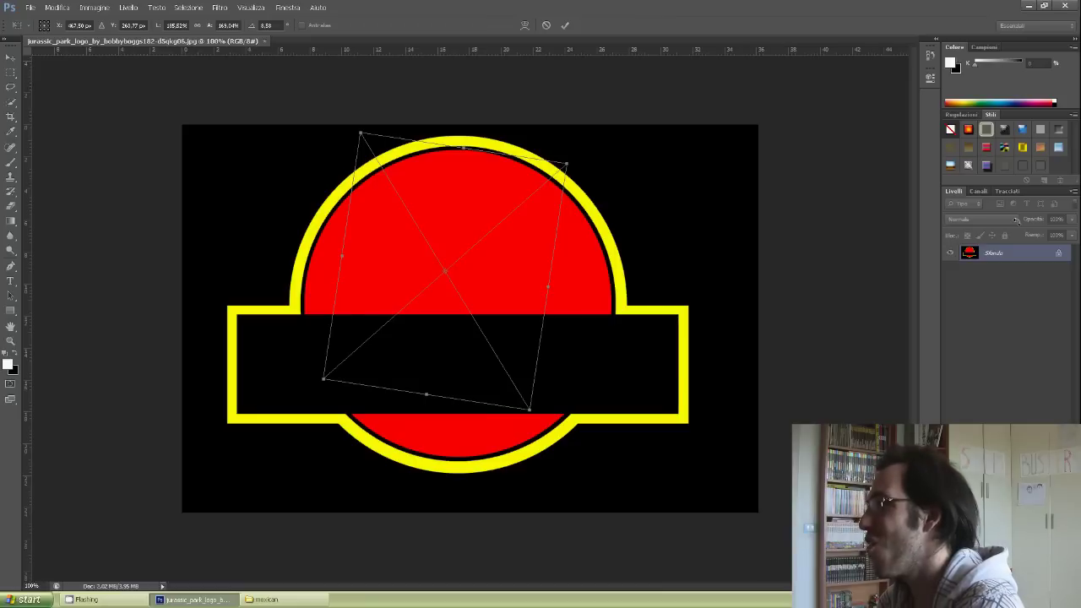
- Test another blend mode and lower opacity, restore 100%, and commit the placed photo
{"action": "left_click", "coordinate": [1013, 220]}
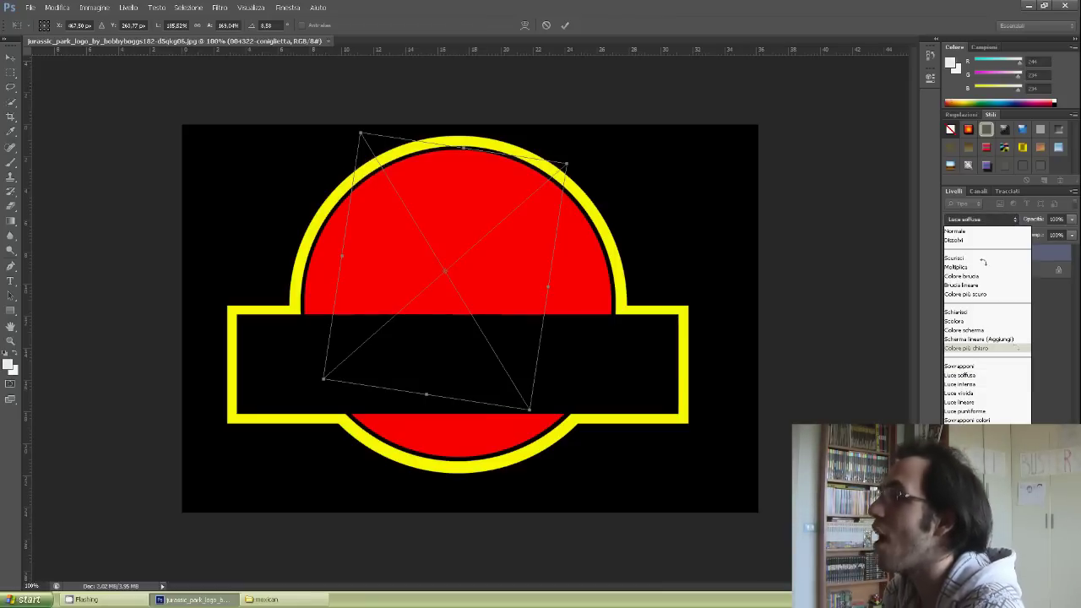
{"action": "left_click", "coordinate": [967, 437]}
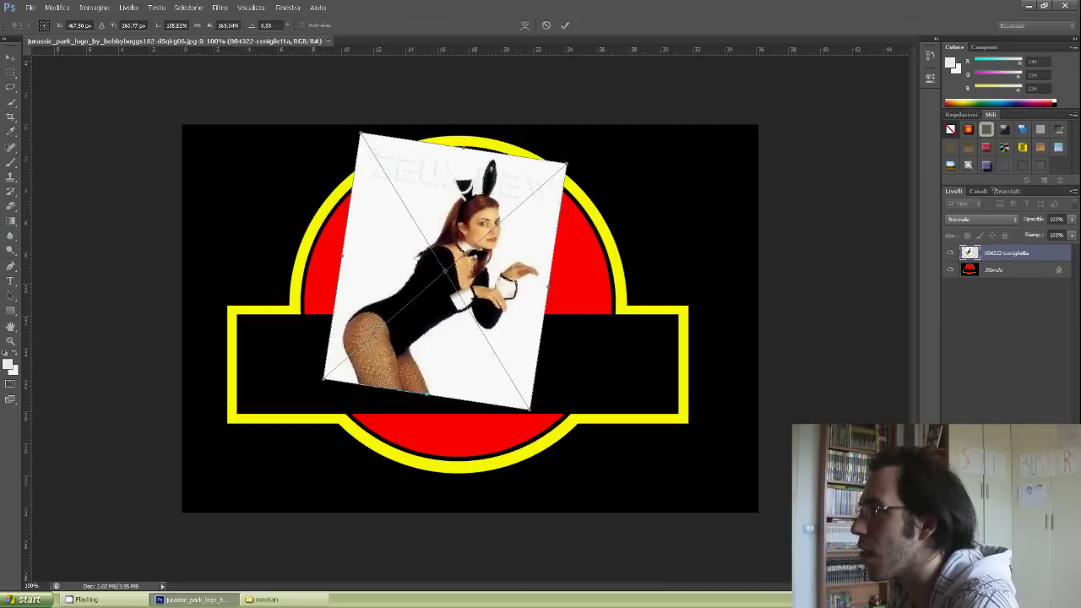
{"action": "left_click", "coordinate": [1072, 219]}
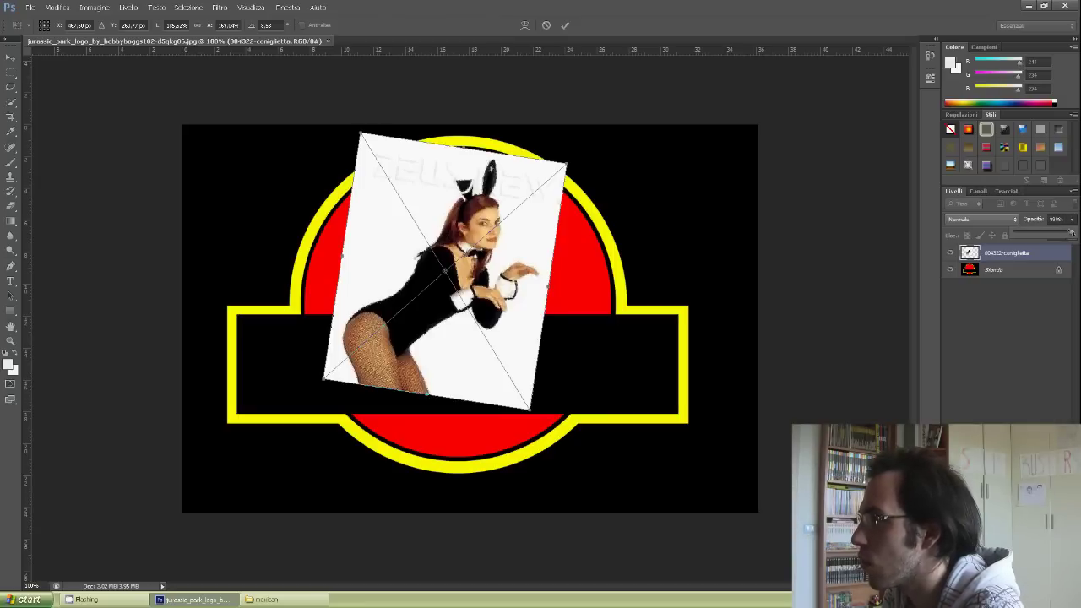
{"action": "left_click_drag", "start_coordinate": [1029, 230], "coordinate": [1023, 229]}
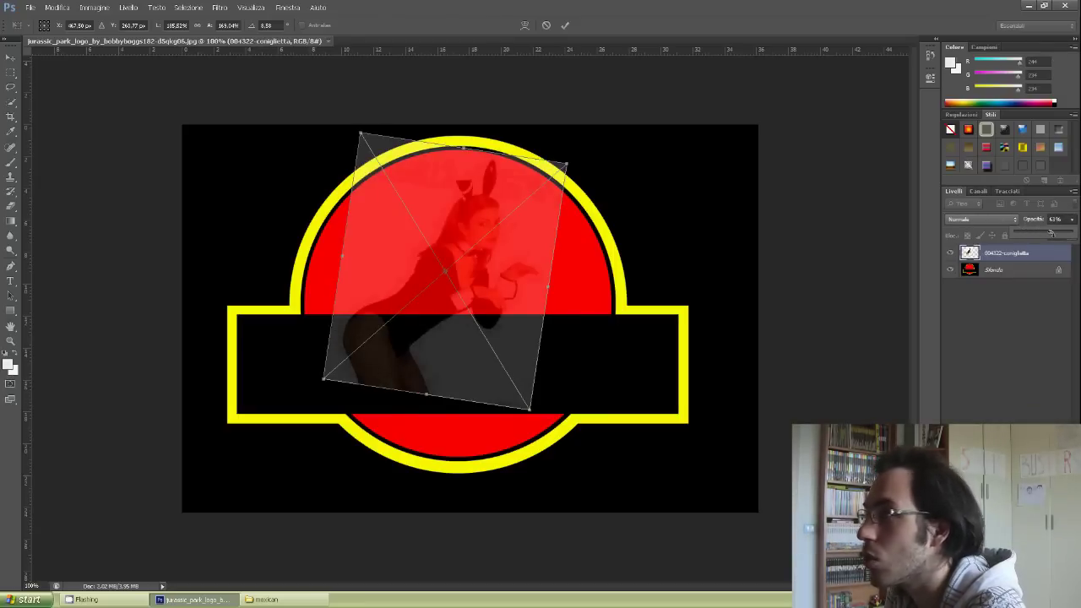
{"action": "left_click_drag", "start_coordinate": [1070, 233], "coordinate": [1077, 233]}
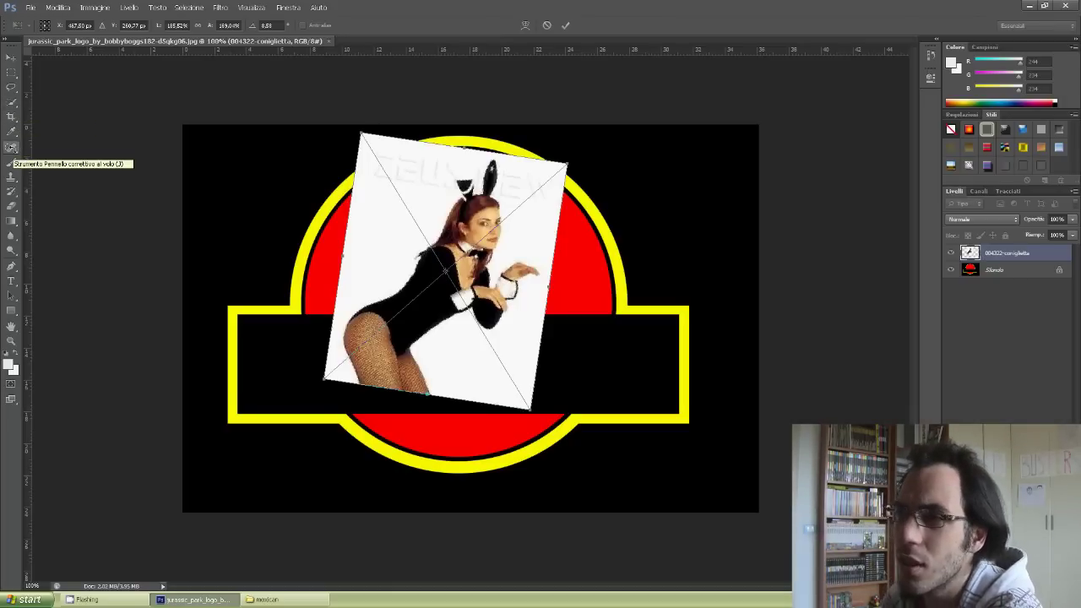
{"action": "left_click", "coordinate": [11, 176]}
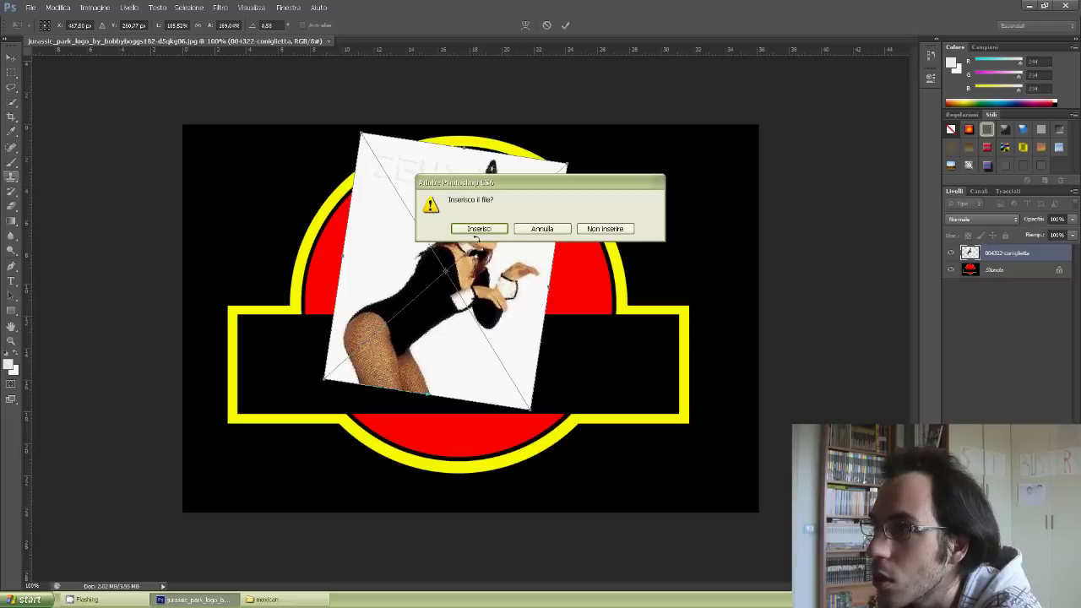
{"action": "left_click", "coordinate": [476, 231]}
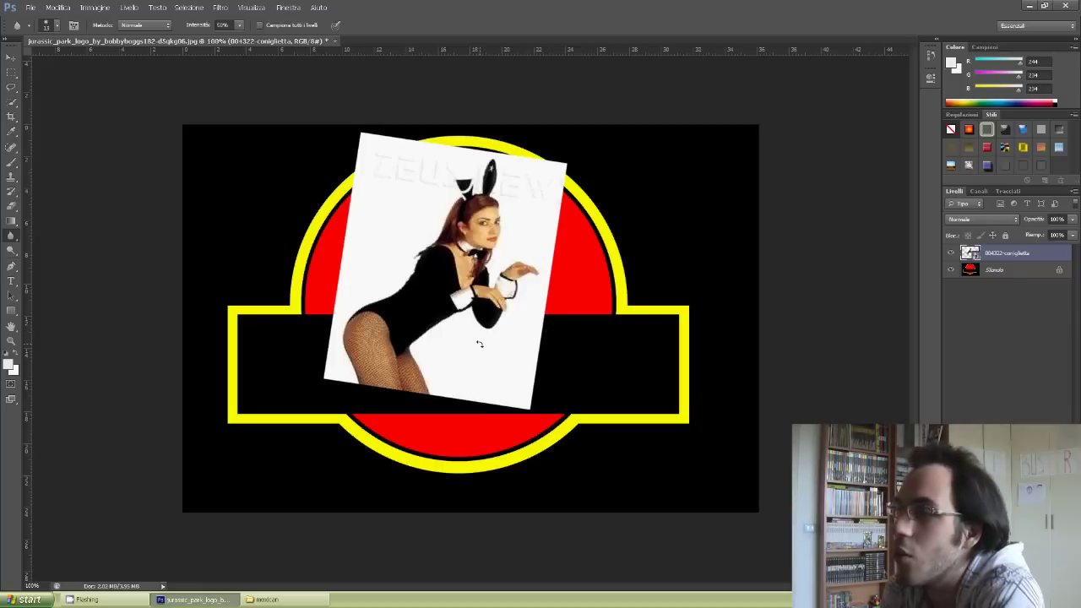
- Brush black over the photo's lower part where it overlaps the banner
{"action": "key", "text": "b"}
{"action": "key", "text": "d"}
{"action": "mouse_move", "coordinate": [477, 346]}
{"action": "left_mouse_down"}
{"action": "mouse_move", "coordinate": [532, 331]}
{"action": "mouse_move", "coordinate": [346, 315]}
{"action": "left_mouse_up"}
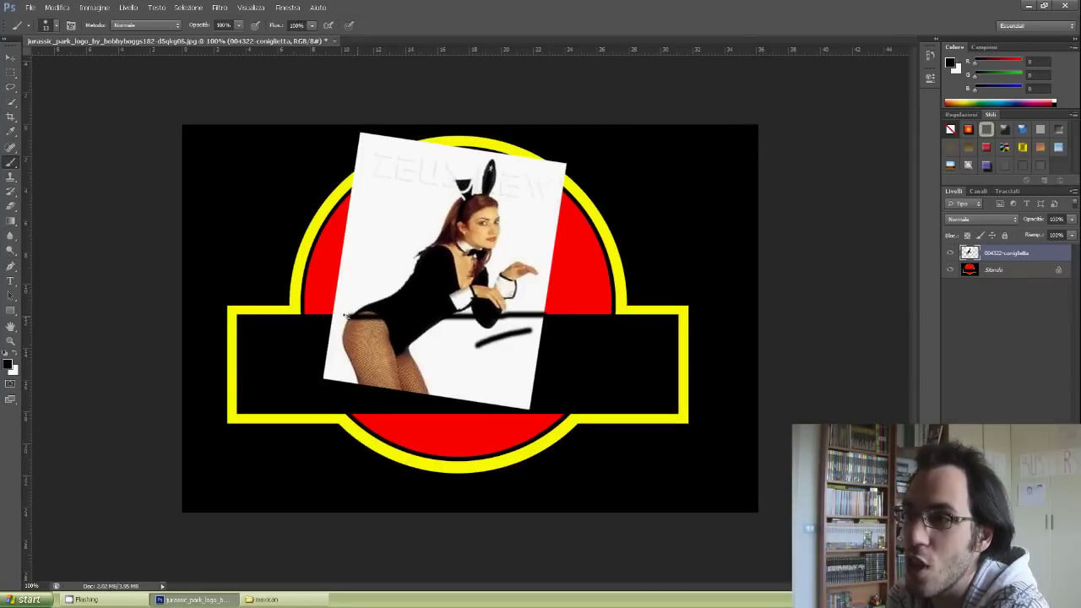
{"action": "mouse_move", "coordinate": [460, 342]}
{"action": "left_mouse_down"}
{"action": "mouse_move", "coordinate": [528, 355]}
{"action": "mouse_move", "coordinate": [543, 321]}
{"action": "mouse_move", "coordinate": [510, 361]}
{"action": "mouse_move", "coordinate": [534, 342]}
{"action": "mouse_move", "coordinate": [524, 398]}
{"action": "mouse_move", "coordinate": [512, 403]}
{"action": "mouse_move", "coordinate": [503, 363]}
{"action": "mouse_move", "coordinate": [472, 371]}
{"action": "mouse_move", "coordinate": [467, 351]}
{"action": "mouse_move", "coordinate": [481, 401]}
{"action": "mouse_move", "coordinate": [486, 387]}
{"action": "mouse_move", "coordinate": [448, 384]}
{"action": "mouse_move", "coordinate": [440, 399]}
{"action": "mouse_move", "coordinate": [325, 367]}
{"action": "mouse_move", "coordinate": [334, 325]}
{"action": "mouse_move", "coordinate": [401, 372]}
{"action": "mouse_move", "coordinate": [372, 372]}
{"action": "mouse_move", "coordinate": [384, 354]}
{"action": "mouse_move", "coordinate": [460, 384]}
{"action": "mouse_move", "coordinate": [385, 350]}
{"action": "mouse_move", "coordinate": [523, 333]}
{"action": "left_mouse_up"}
- Draw a pen path with curved anchors around the woman's head
{"action": "key", "text": "p"}
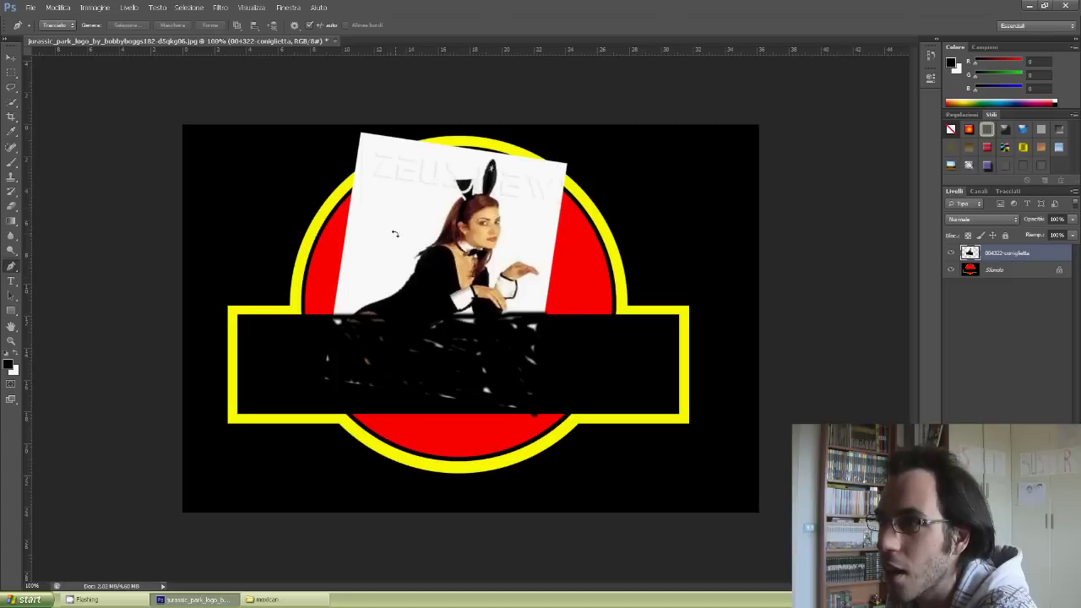
{"action": "left_click_drag", "start_coordinate": [378, 215], "coordinate": [382, 203]}
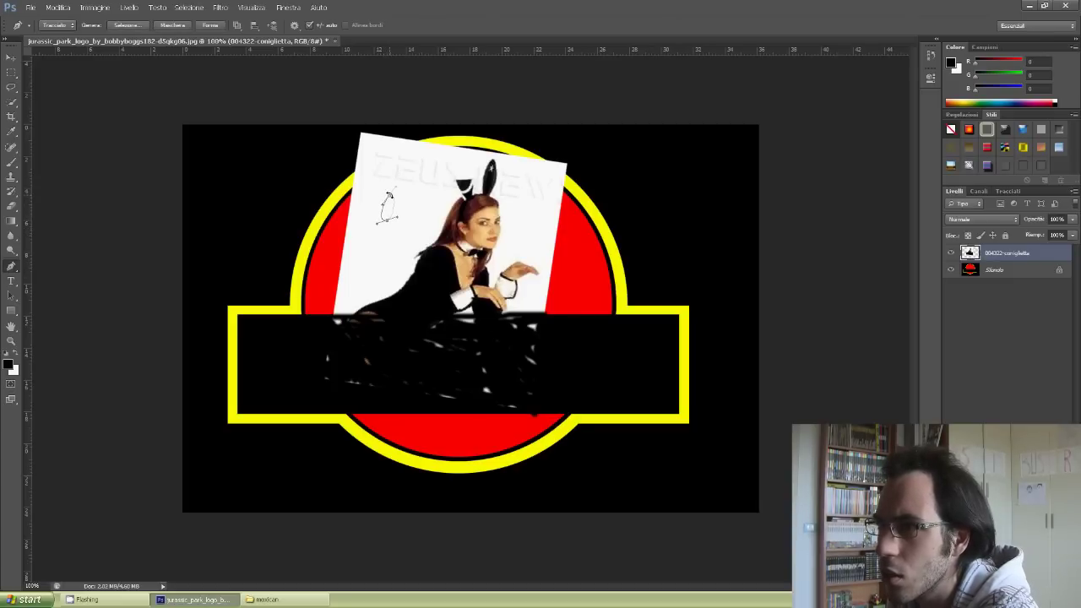
{"action": "left_click_drag", "start_coordinate": [389, 195], "coordinate": [501, 202]}
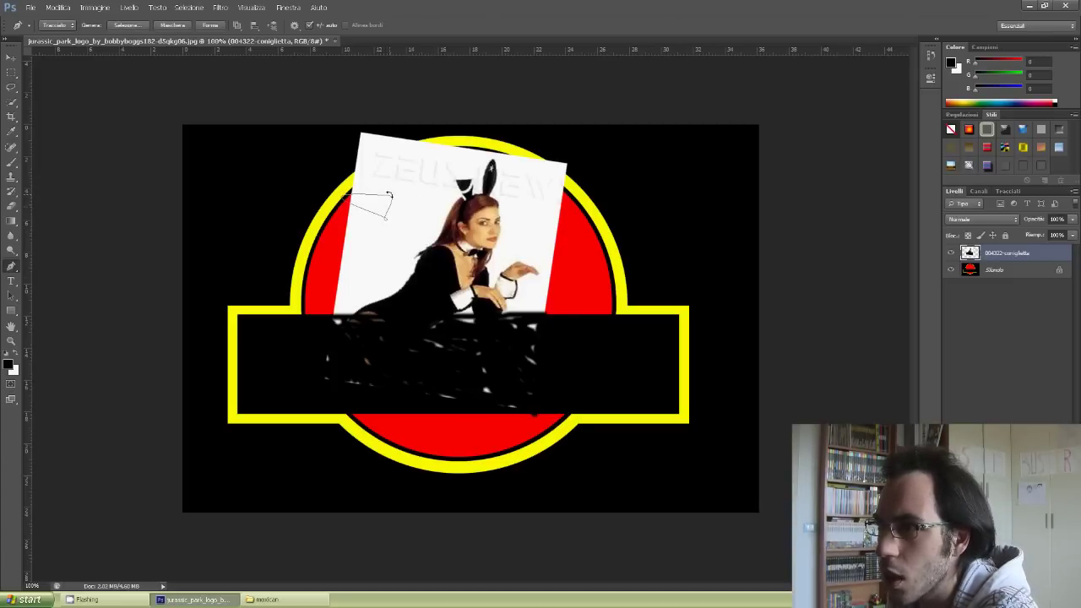
{"action": "left_click", "coordinate": [104, 231]}
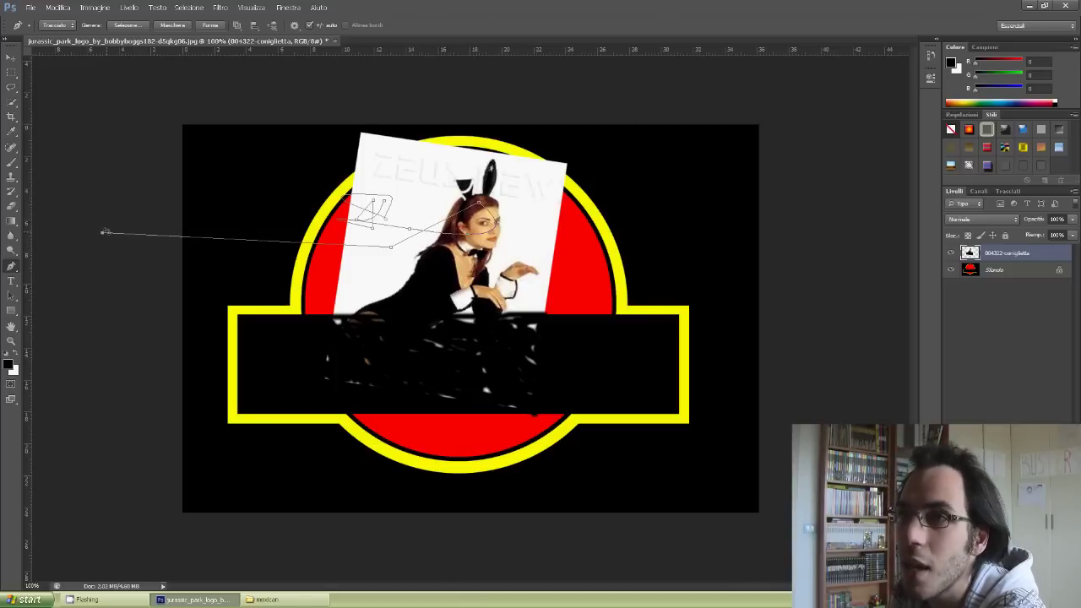
- Spot-heal a patch beside the woman's raised arm and set red as the brush colour
{"action": "key", "text": "j"}
{"action": "mouse_move", "coordinate": [498, 246]}
{"action": "left_mouse_down"}
{"action": "mouse_move", "coordinate": [488, 263]}
{"action": "mouse_move", "coordinate": [520, 228]}
{"action": "left_mouse_up"}
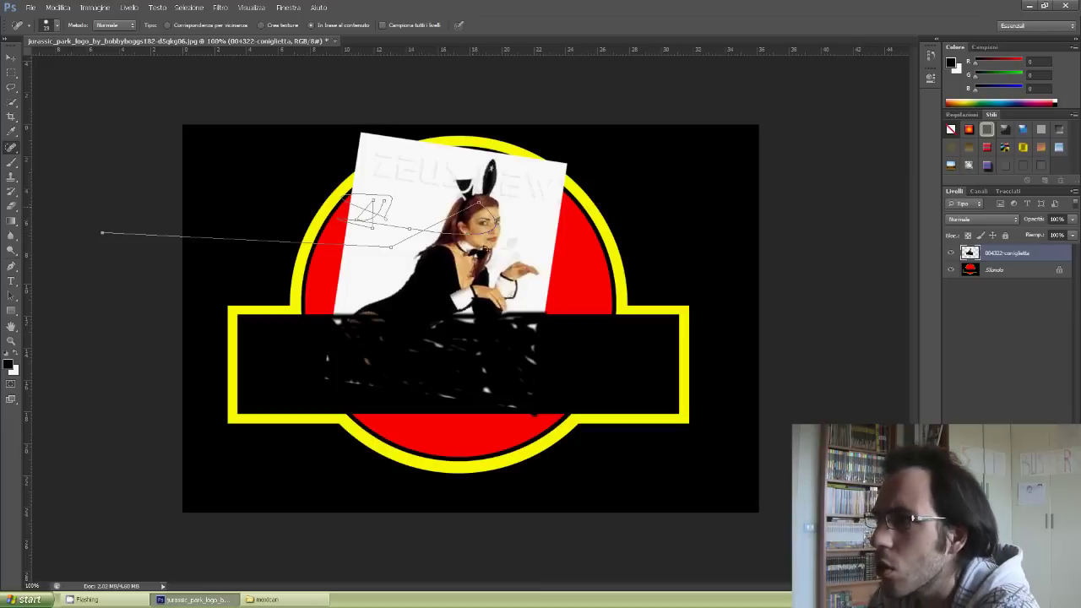
{"action": "key", "text": "b"}
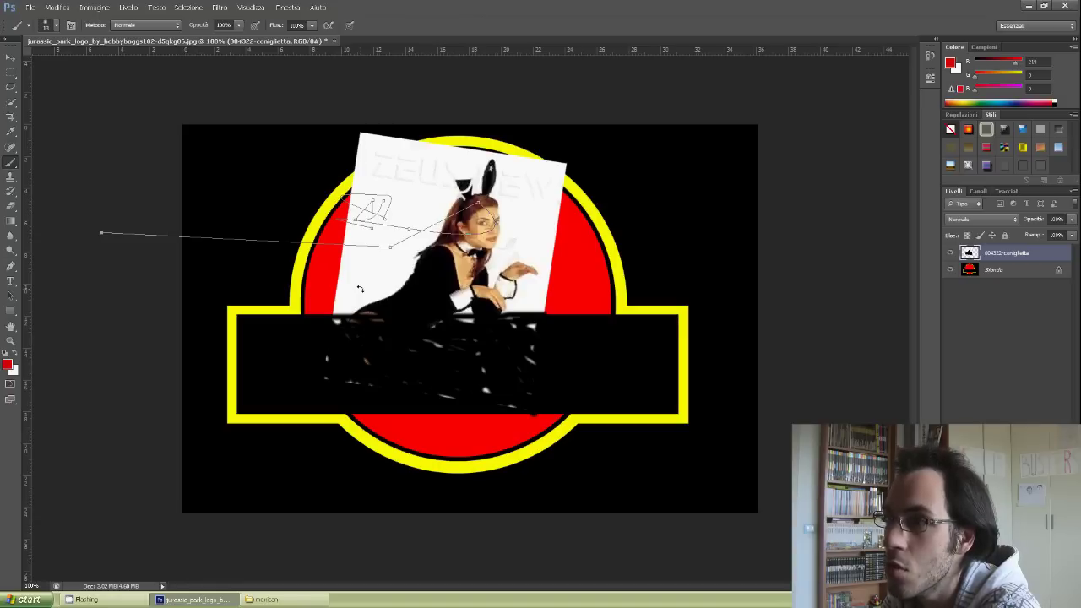
- Try red and pink strokes on the photo's white background, undoing each attempt
{"action": "left_click_drag", "start_coordinate": [408, 205], "coordinate": [393, 235]}
{"action": "mouse_move", "coordinate": [415, 189]}
{"action": "left_mouse_down"}
{"action": "mouse_move", "coordinate": [395, 236]}
{"action": "mouse_move", "coordinate": [422, 184]}
{"action": "mouse_move", "coordinate": [425, 194]}
{"action": "left_mouse_up"}
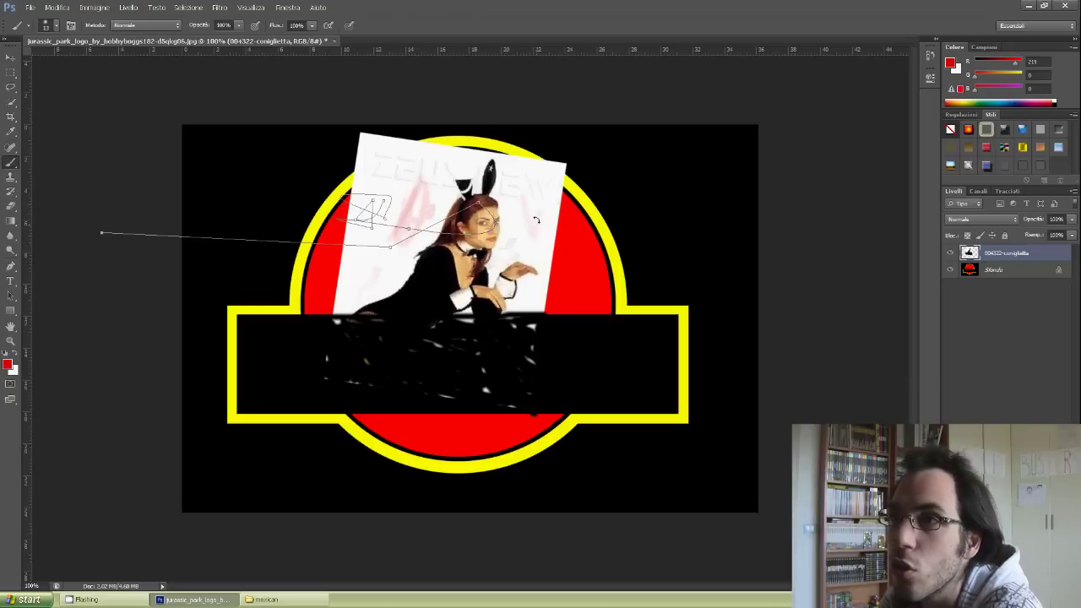
{"action": "left_click", "coordinate": [57, 7]}
{"action": "left_click", "coordinate": [76, 37]}
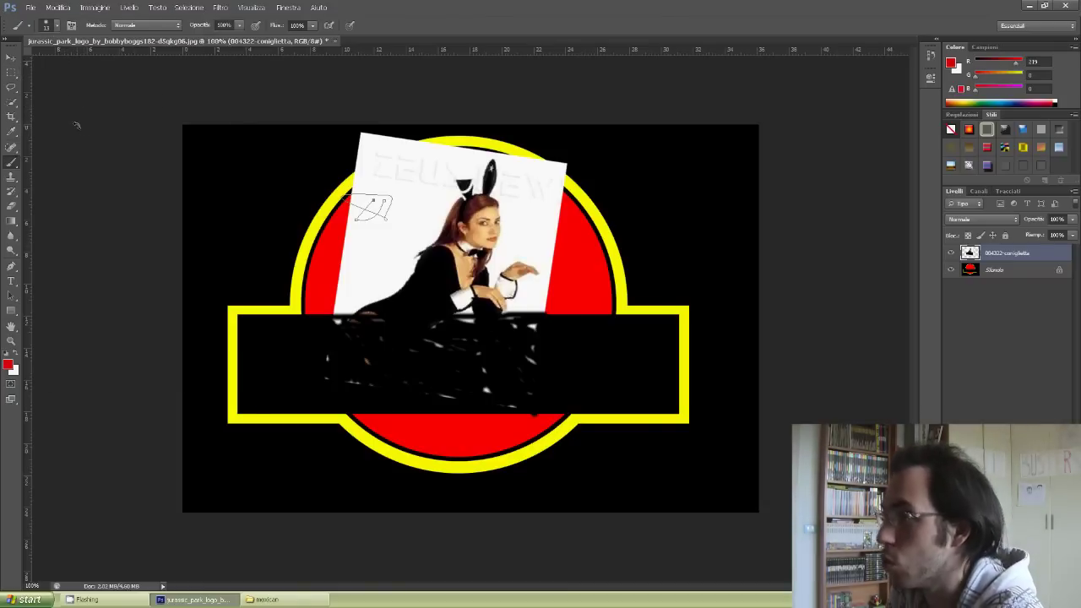
{"action": "left_click_drag", "start_coordinate": [538, 226], "coordinate": [380, 221]}
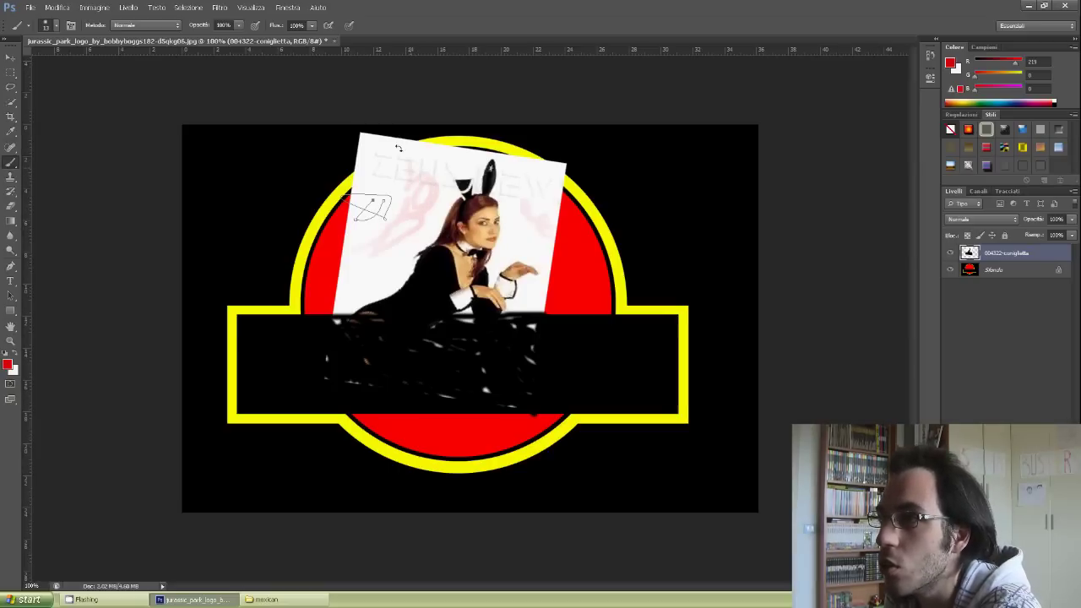
{"action": "key", "text": "ctrl+z"}
- Quick-select the figure and black area, then paint red over the white background on her left
{"action": "key", "text": "v"}
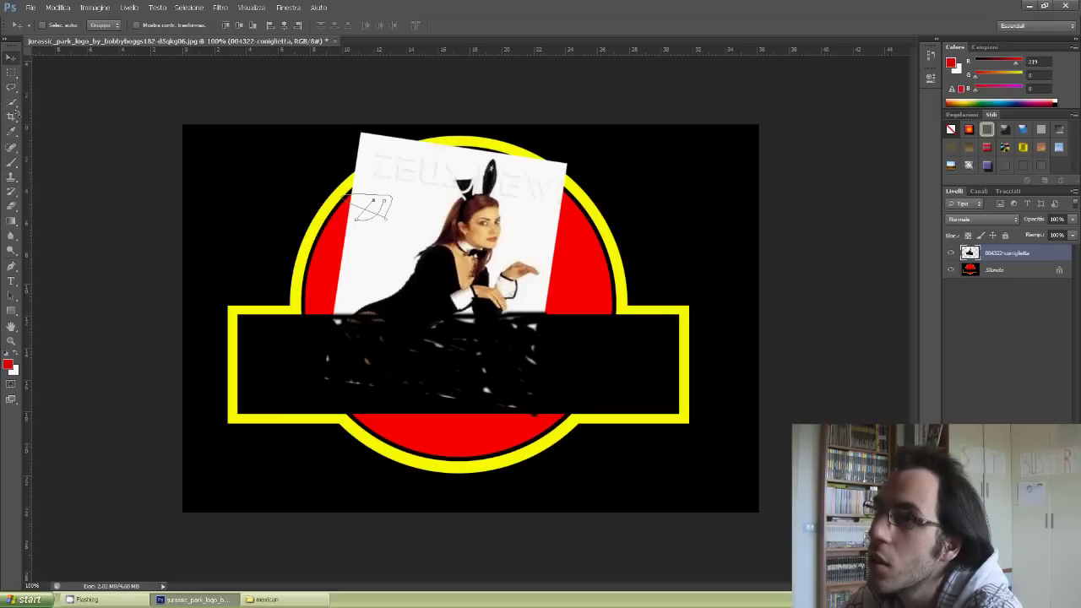
{"action": "left_click", "coordinate": [12, 103]}
{"action": "left_click_drag", "start_coordinate": [423, 363], "coordinate": [504, 246]}
{"action": "key", "text": "b"}
{"action": "mouse_move", "coordinate": [404, 207]}
{"action": "left_mouse_down"}
{"action": "mouse_move", "coordinate": [384, 257]}
{"action": "mouse_move", "coordinate": [395, 211]}
{"action": "mouse_move", "coordinate": [394, 240]}
{"action": "mouse_move", "coordinate": [405, 220]}
{"action": "mouse_move", "coordinate": [359, 250]}
{"action": "left_mouse_up"}
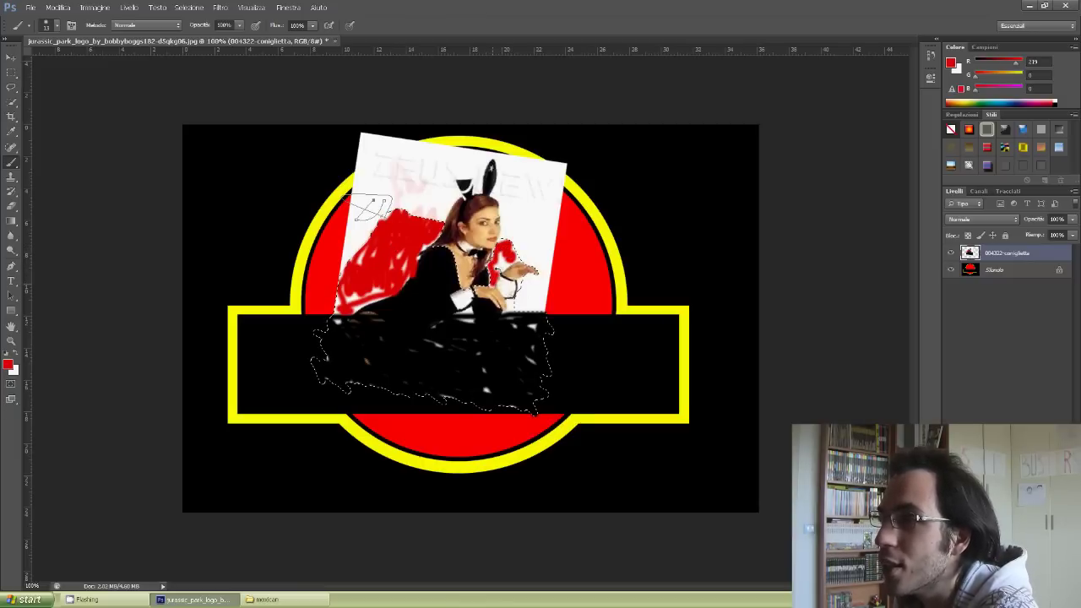
- Paint red near the girl's hand and over the selected background around her bunny ears
{"action": "left_click_drag", "start_coordinate": [512, 260], "coordinate": [505, 261]}
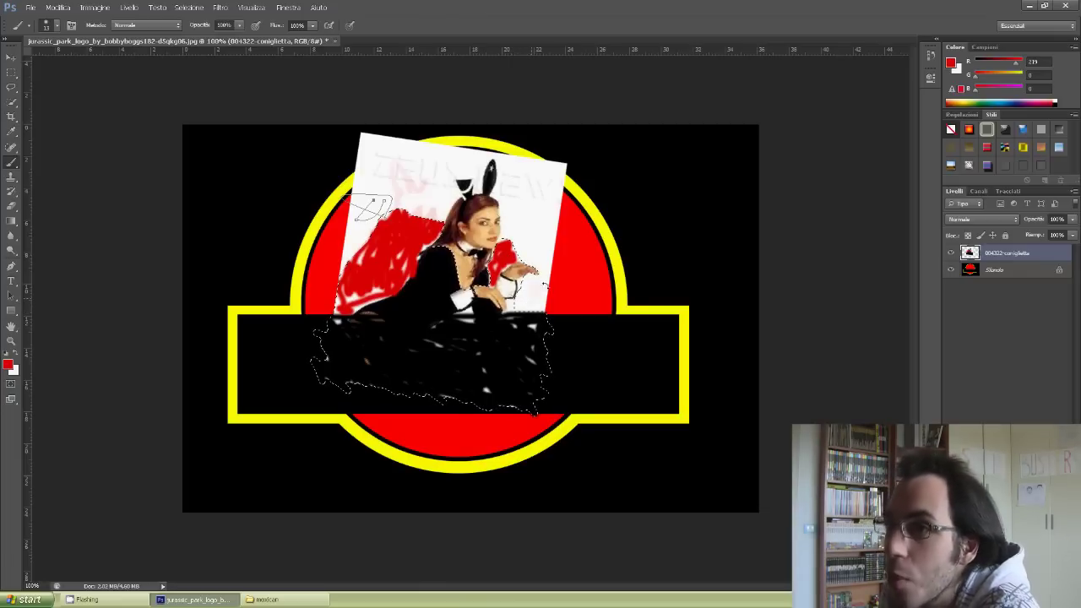
{"action": "key", "text": "w"}
{"action": "left_click_drag", "start_coordinate": [473, 173], "coordinate": [544, 237]}
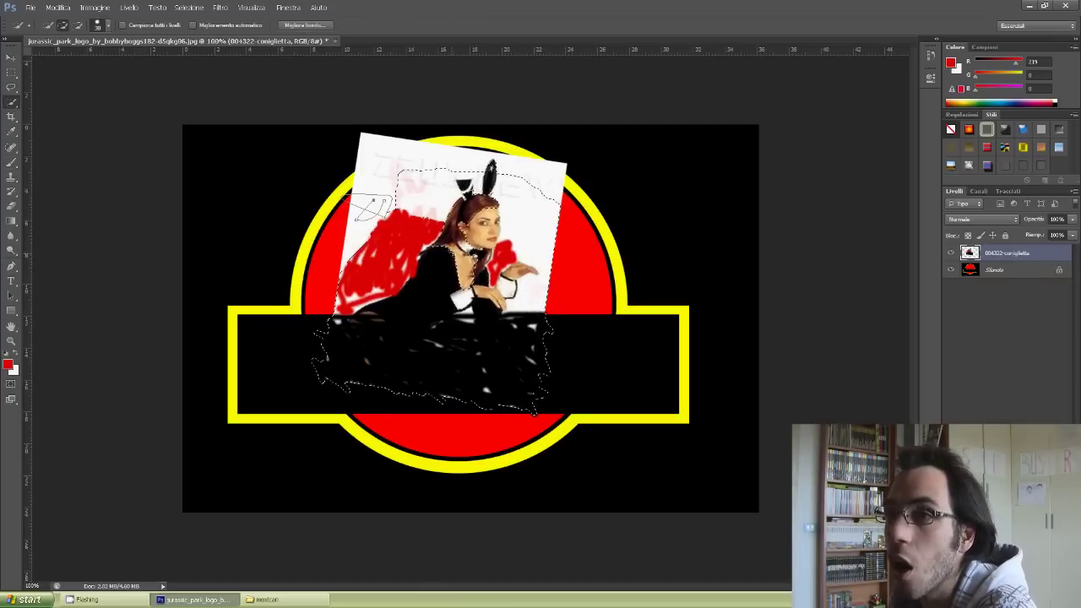
{"action": "key", "text": "b"}
{"action": "left_click_drag", "start_coordinate": [506, 195], "coordinate": [372, 291]}
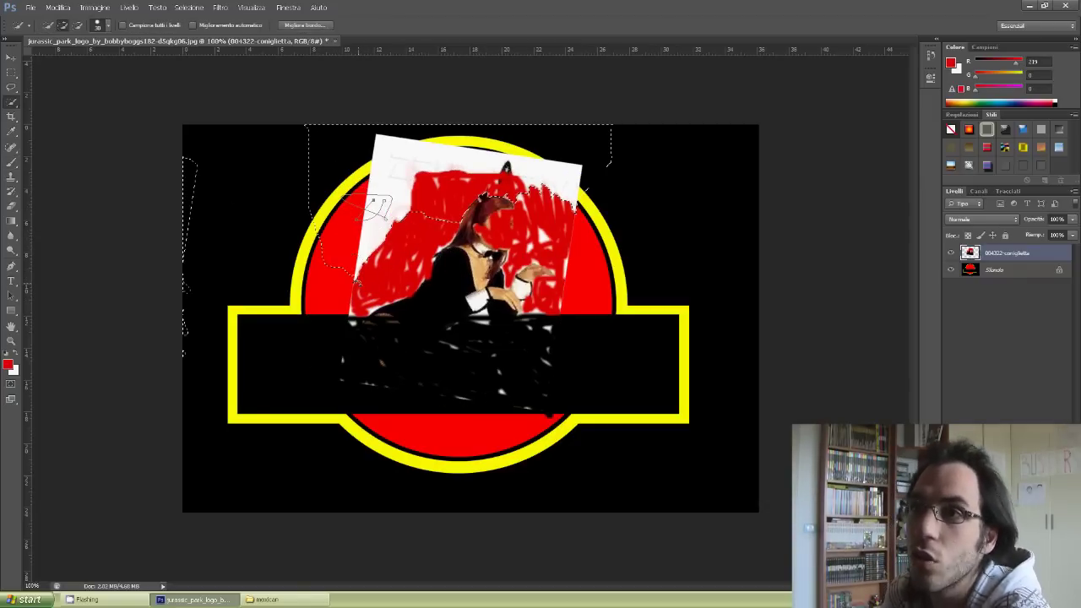
- Deselect, paint red over the photo's white top-left and top-right, and switch the colour to black
{"action": "left_click_drag", "start_coordinate": [351, 269], "coordinate": [63, 169]}
{"action": "key", "text": "b"}
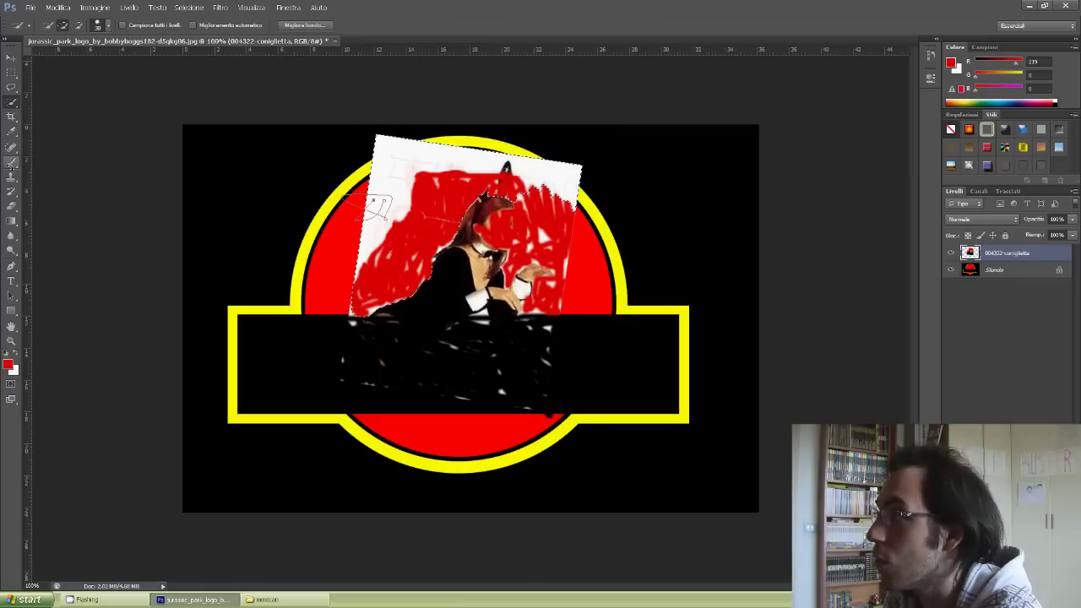
{"action": "key", "text": "ctrl+d"}
{"action": "left_click_drag", "start_coordinate": [377, 179], "coordinate": [420, 155]}
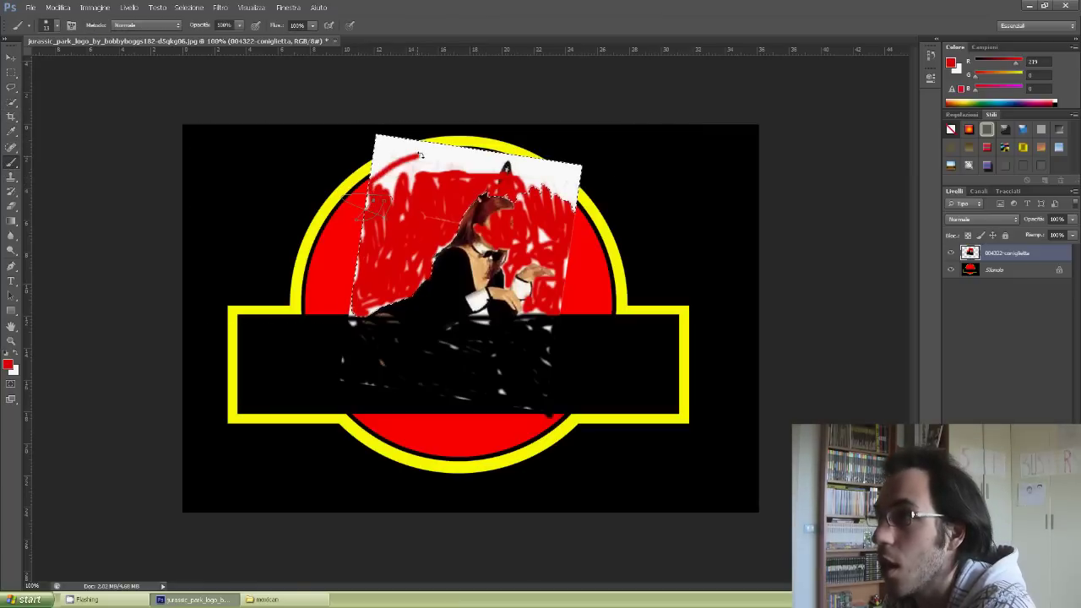
{"action": "left_click_drag", "start_coordinate": [530, 166], "coordinate": [565, 195]}
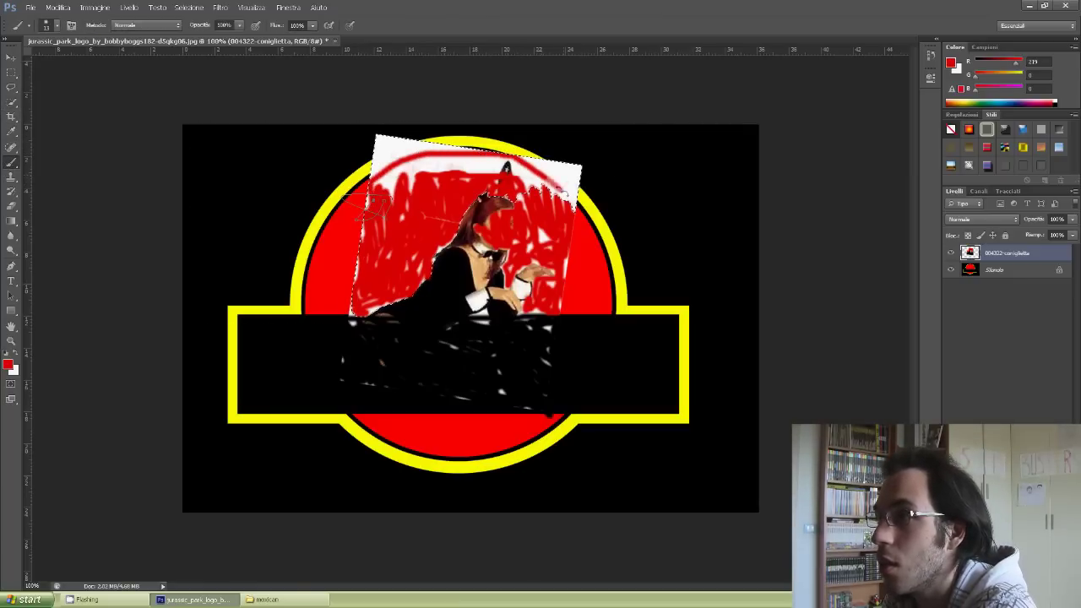
{"action": "key", "text": "d"}
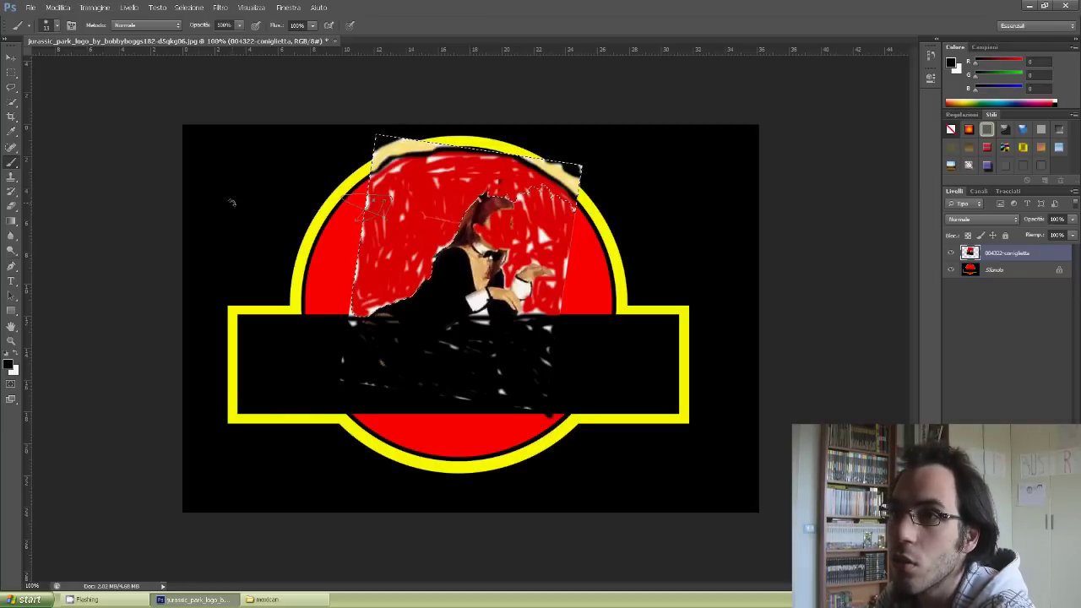
{"action": "key", "text": "v"}
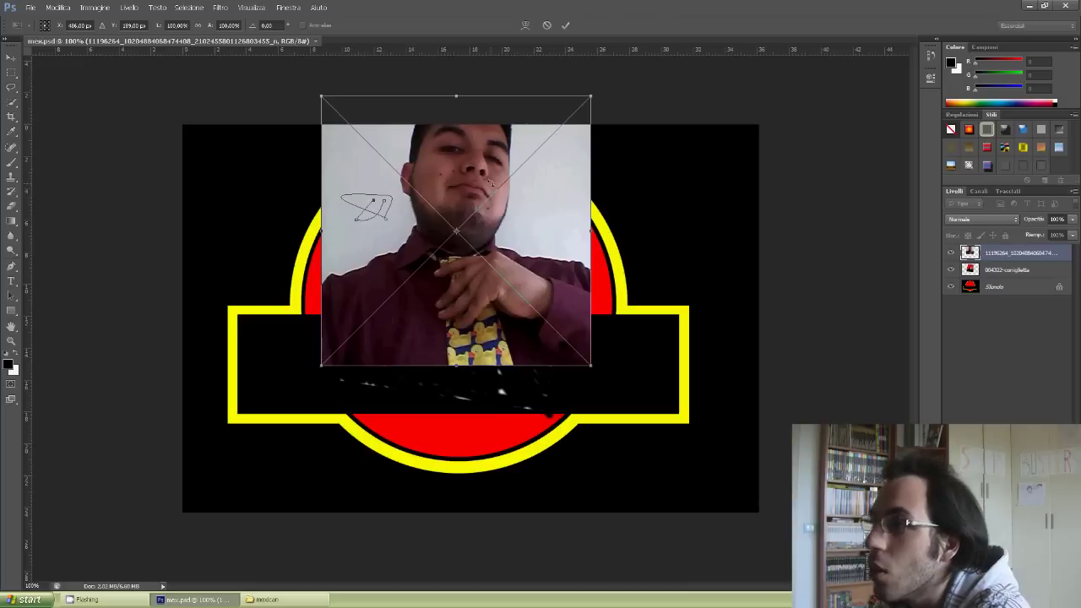
- Move the man's photo down about 76 px and rotate it about 14.7° onto the figure's head
{"action": "left_click_drag", "start_coordinate": [491, 182], "coordinate": [493, 246]}
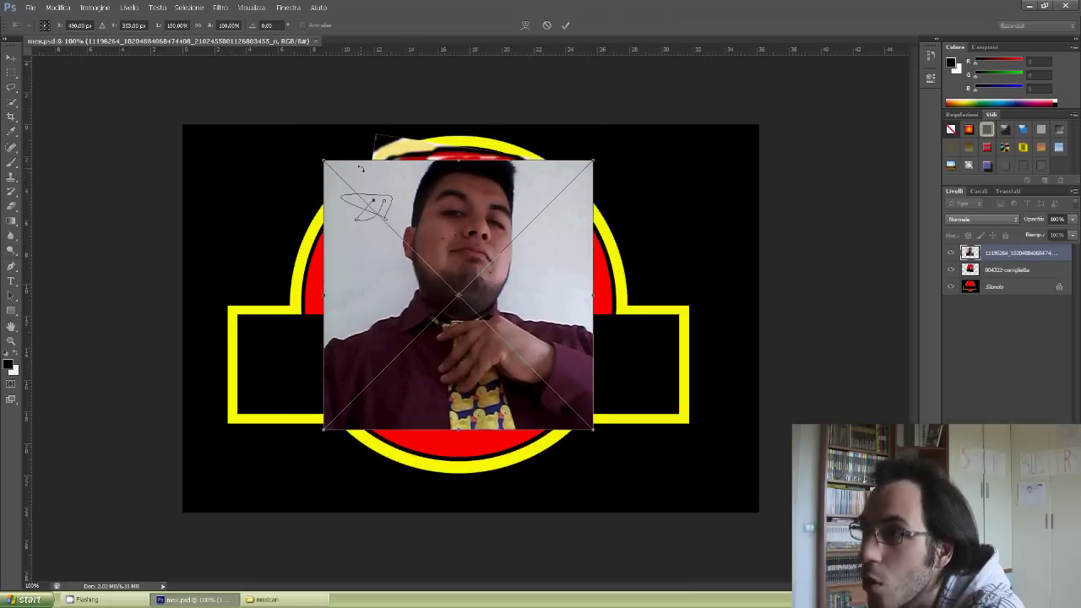
{"action": "mouse_move", "coordinate": [350, 137]}
{"action": "left_mouse_down"}
{"action": "mouse_move", "coordinate": [433, 136]}
{"action": "mouse_move", "coordinate": [422, 140]}
{"action": "mouse_move", "coordinate": [419, 218]}
{"action": "mouse_move", "coordinate": [481, 219]}
{"action": "mouse_move", "coordinate": [463, 233]}
{"action": "mouse_move", "coordinate": [469, 254]}
{"action": "left_mouse_up"}
{"action": "key", "text": "Return"}
{"action": "key", "text": "w"}
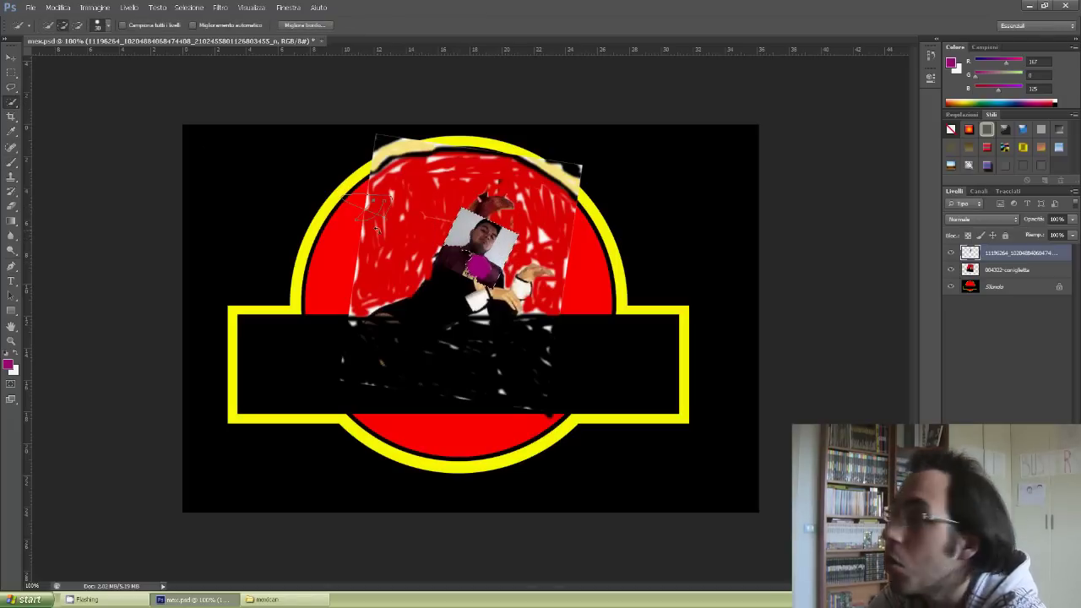
- Paint red with the Brush over the background around the man's head
{"action": "left_click", "coordinate": [11, 162]}
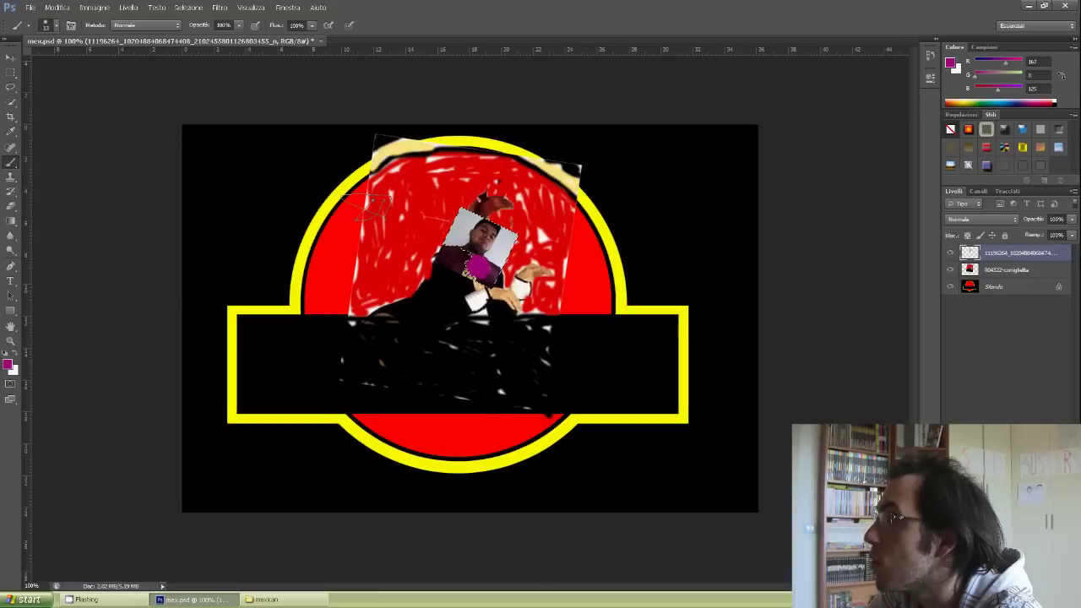
{"action": "left_click", "coordinate": [1051, 103]}
{"action": "left_click_drag", "start_coordinate": [477, 194], "coordinate": [519, 211]}
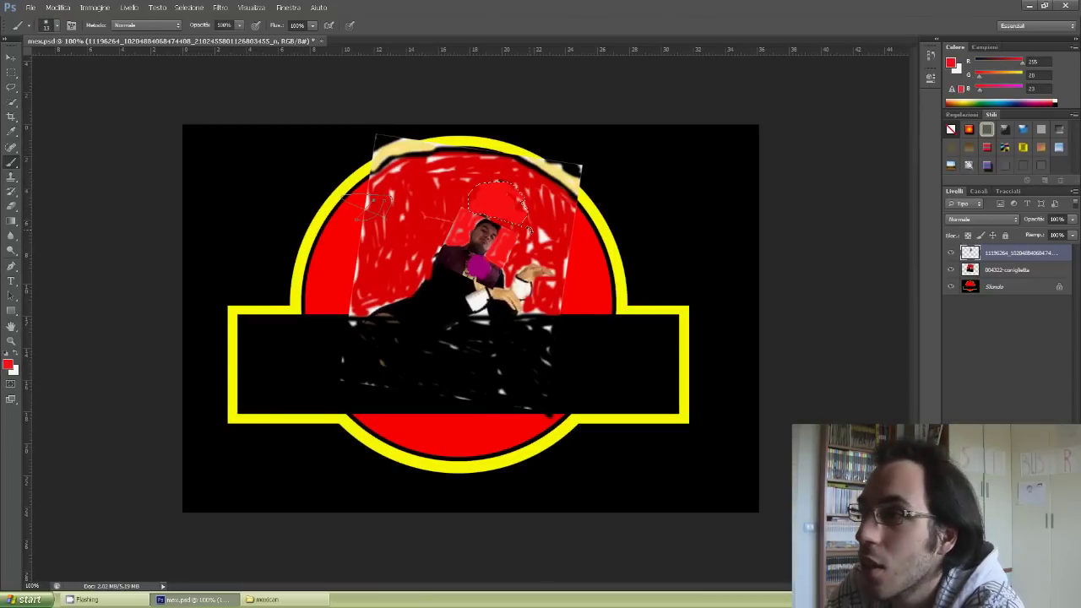
- Paint black over the selected hair area and the magenta patch on the shirt
{"action": "key", "text": "l"}
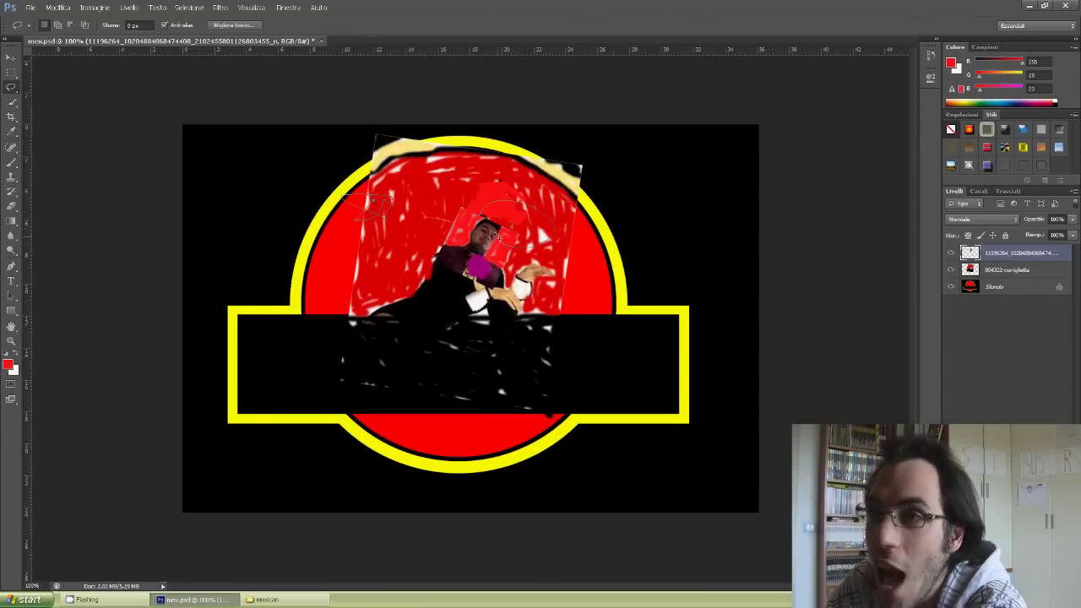
{"action": "key", "text": "b"}
{"action": "key", "text": "d"}
{"action": "left_click_drag", "start_coordinate": [490, 218], "coordinate": [540, 226]}
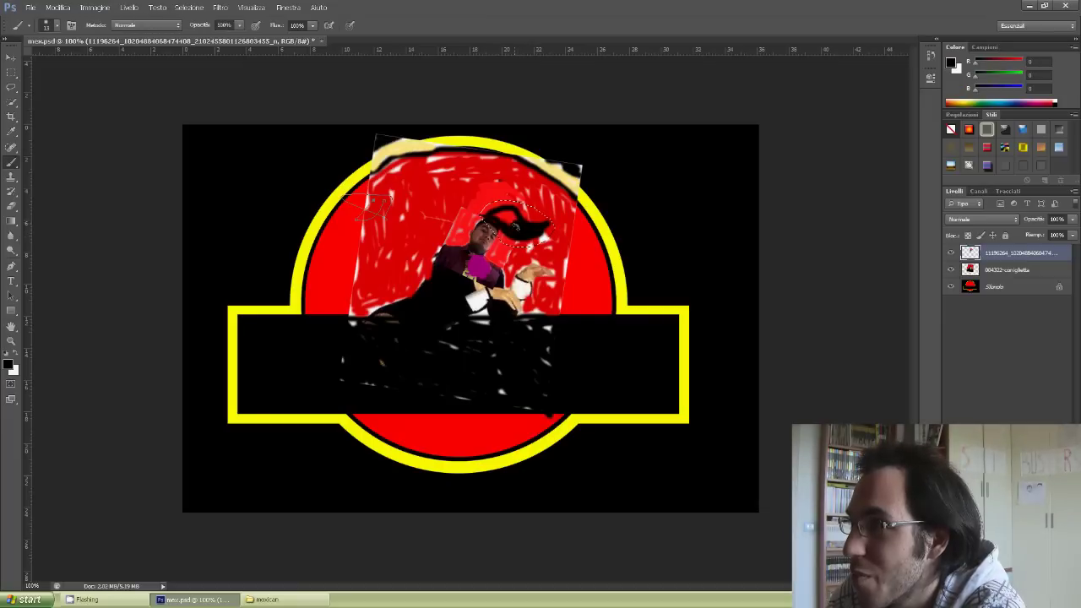
{"action": "key", "text": "l"}
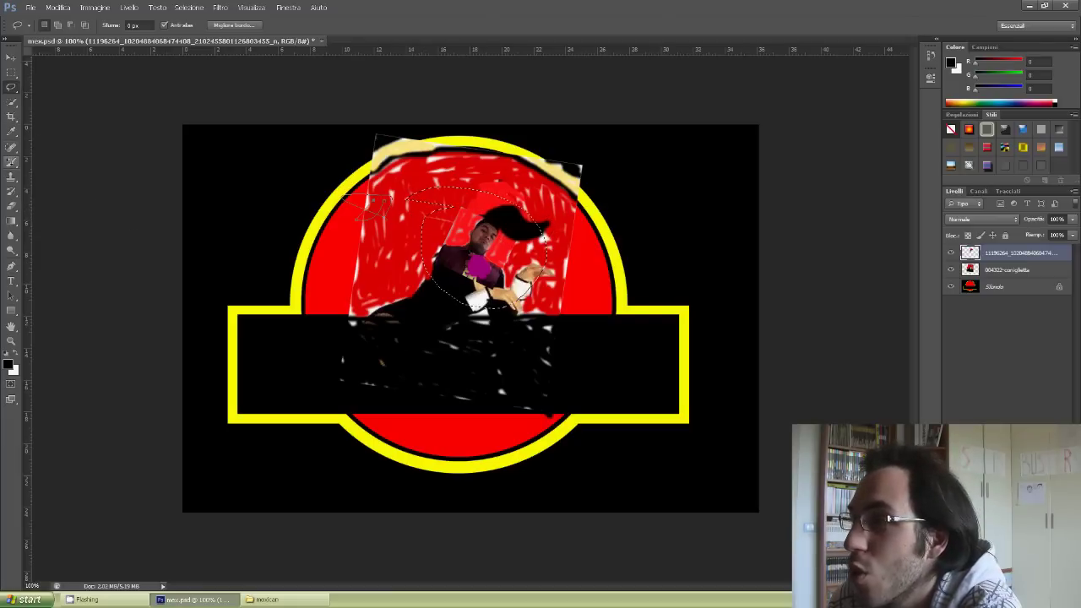
{"action": "left_click", "coordinate": [11, 160]}
{"action": "left_click_drag", "start_coordinate": [465, 253], "coordinate": [489, 274]}
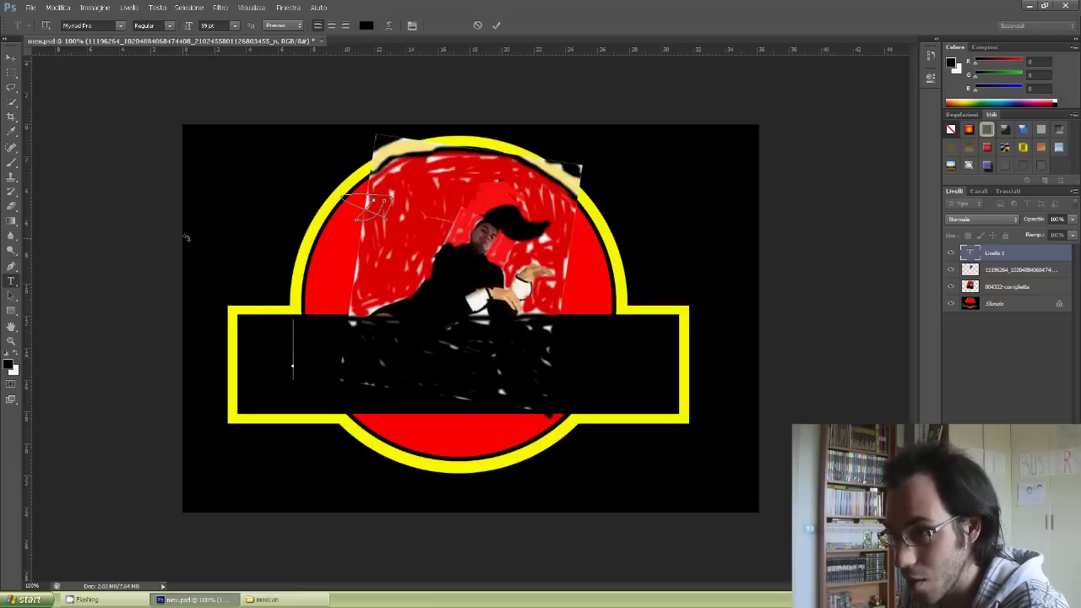
- Type the banner title text 'Mxexican Park'
{"action": "type", "text": "M"}
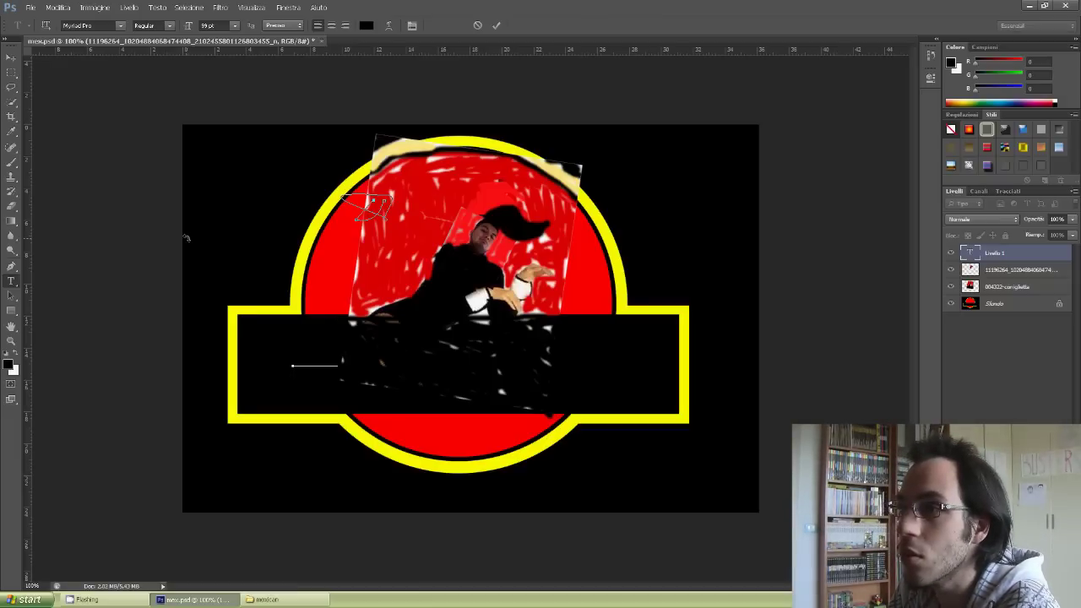
{"action": "type", "text": "x"}
{"action": "type", "text": "e"}
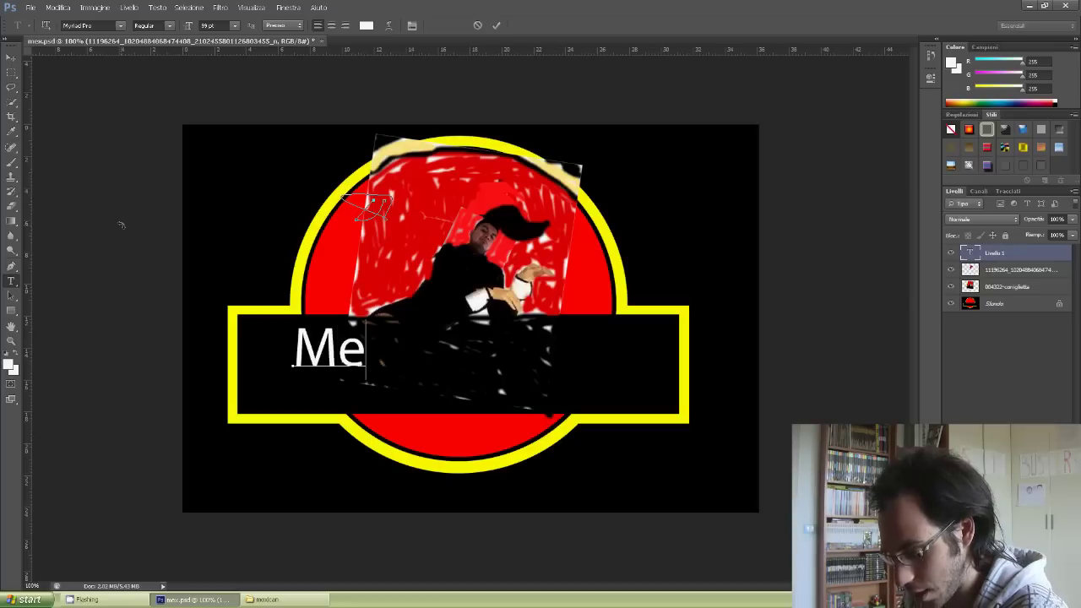
{"action": "type", "text": "xican Pa"}
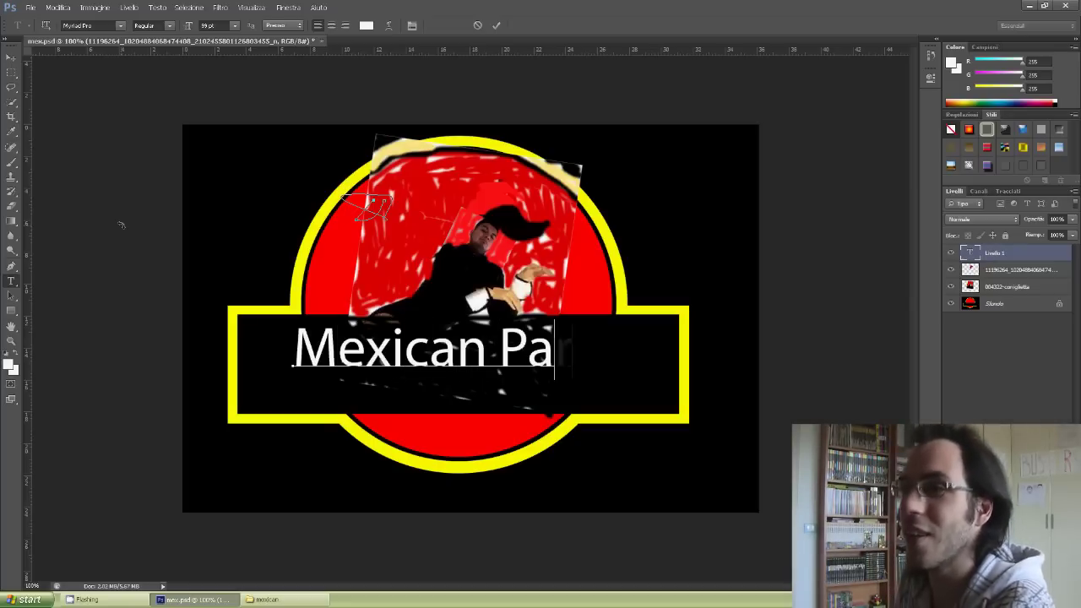
{"action": "type", "text": "rk"}
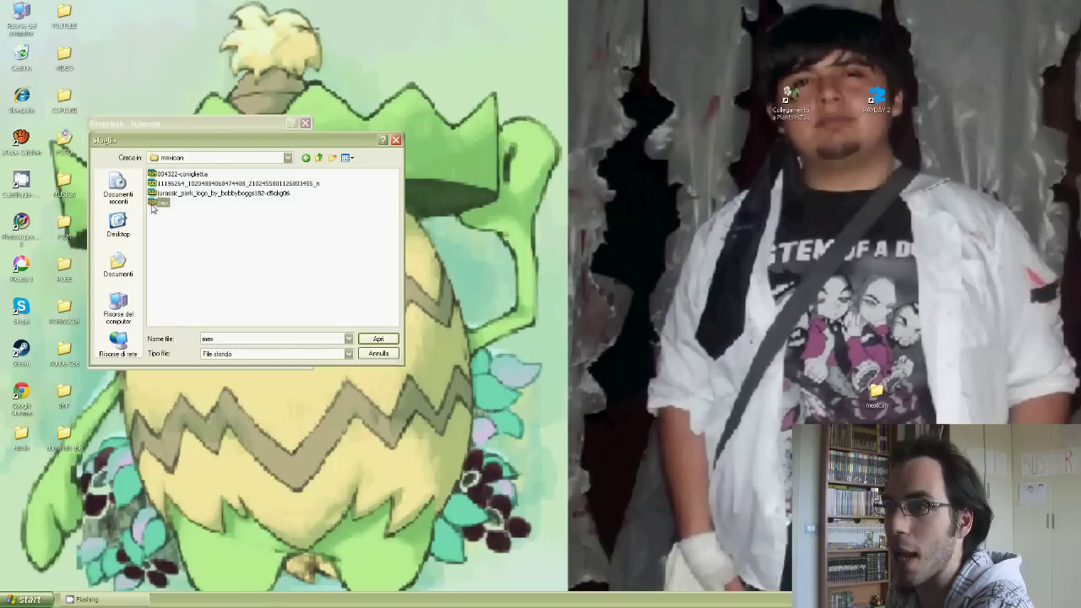
- Confirm the mex image file and apply it as the desktop wallpaper
{"action": "left_click", "coordinate": [376, 340]}
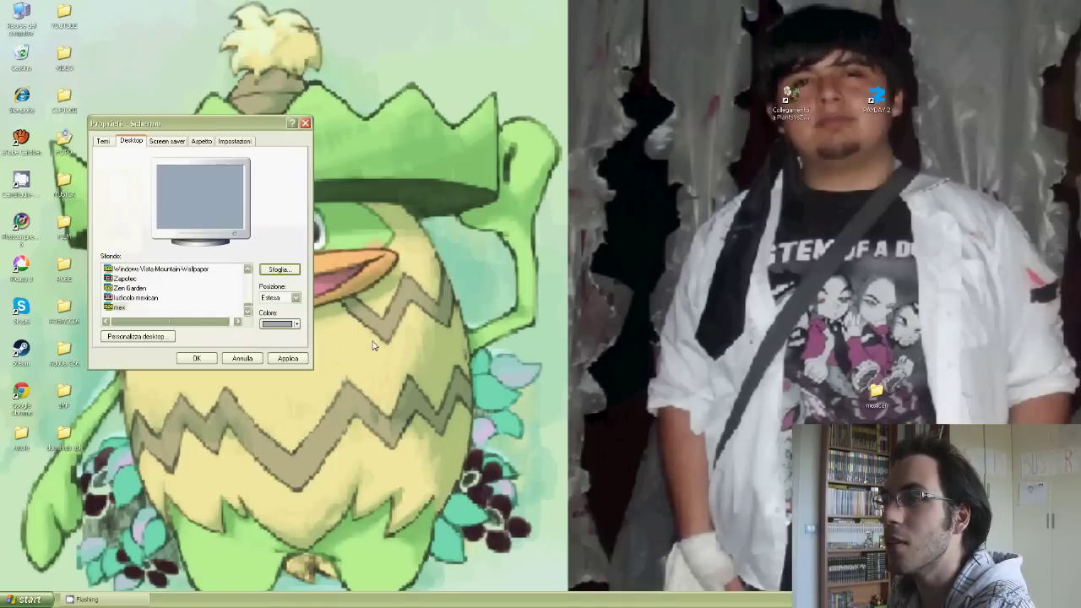
{"action": "left_click", "coordinate": [191, 359]}
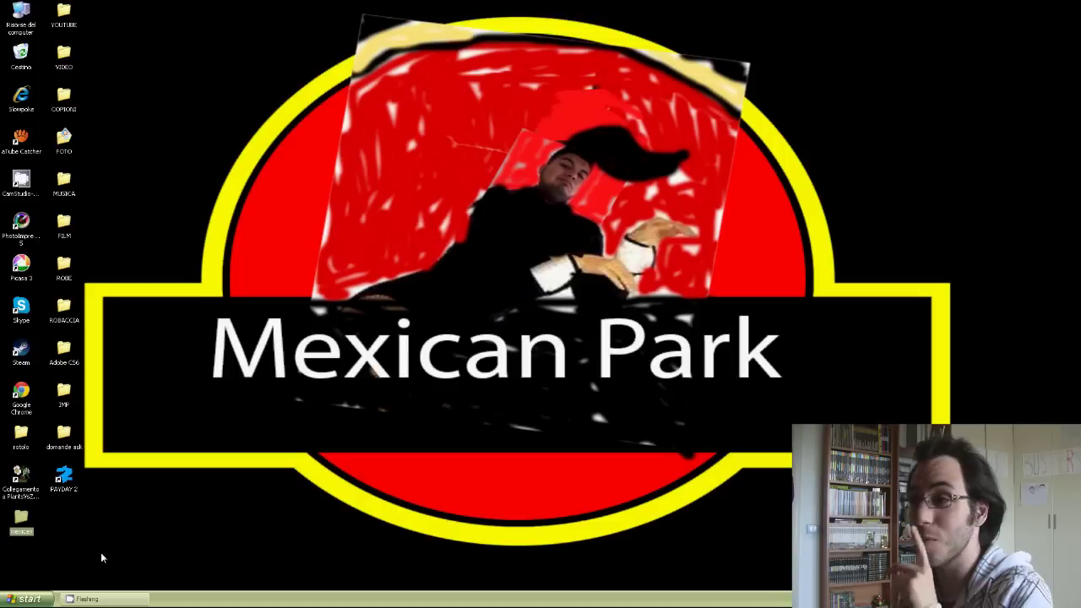
- Launch Google Chrome from its desktop icon
{"action": "double_click", "coordinate": [24, 391]}
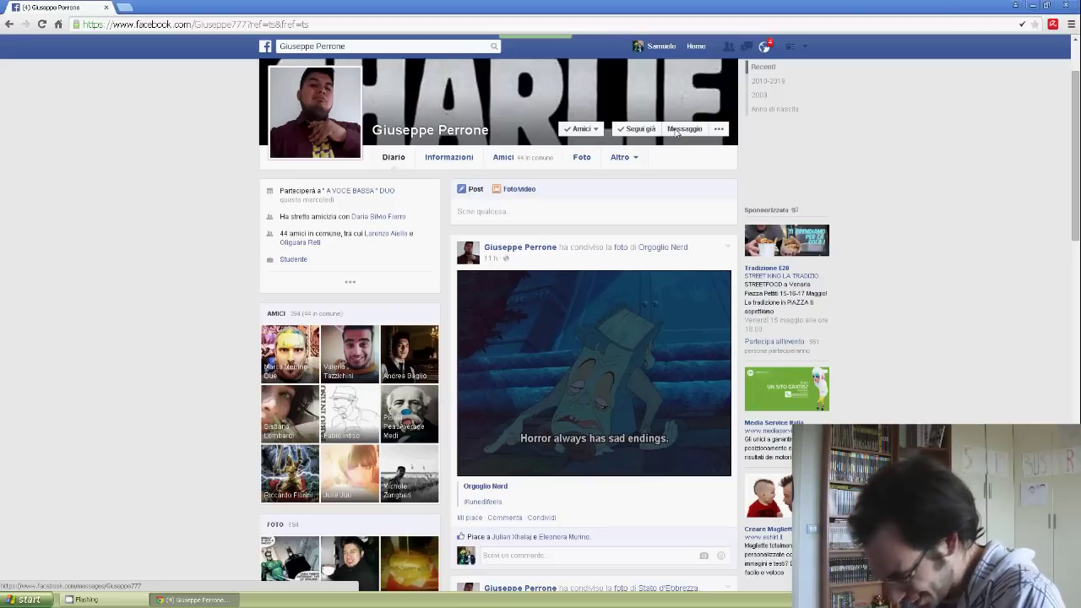
- Start a Facebook message to the profile, then close the Chrome window
{"action": "left_click", "coordinate": [677, 133]}
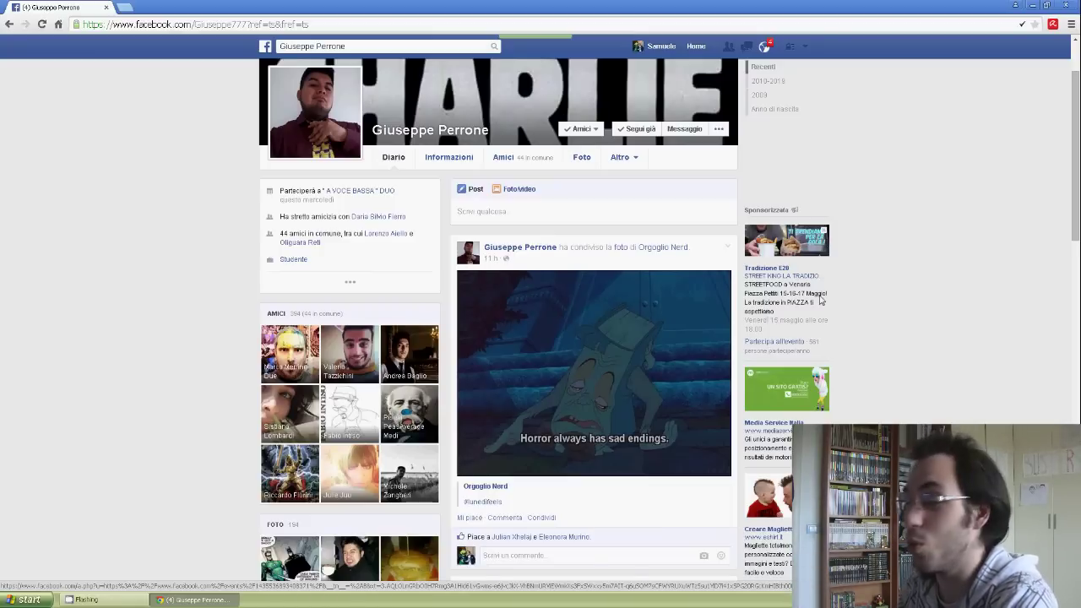
{"action": "left_click", "coordinate": [1067, 5]}
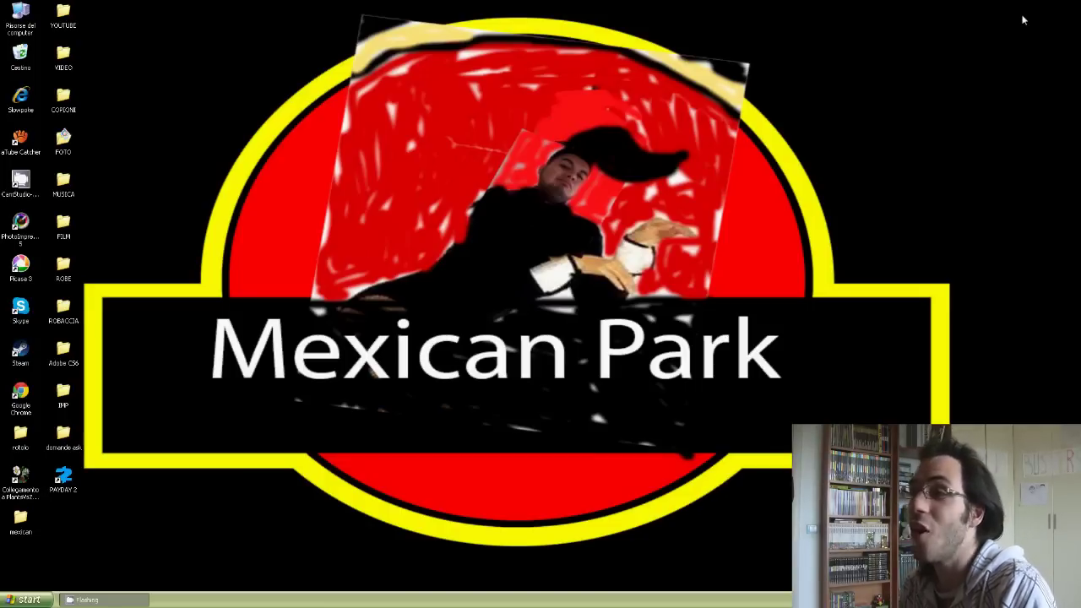